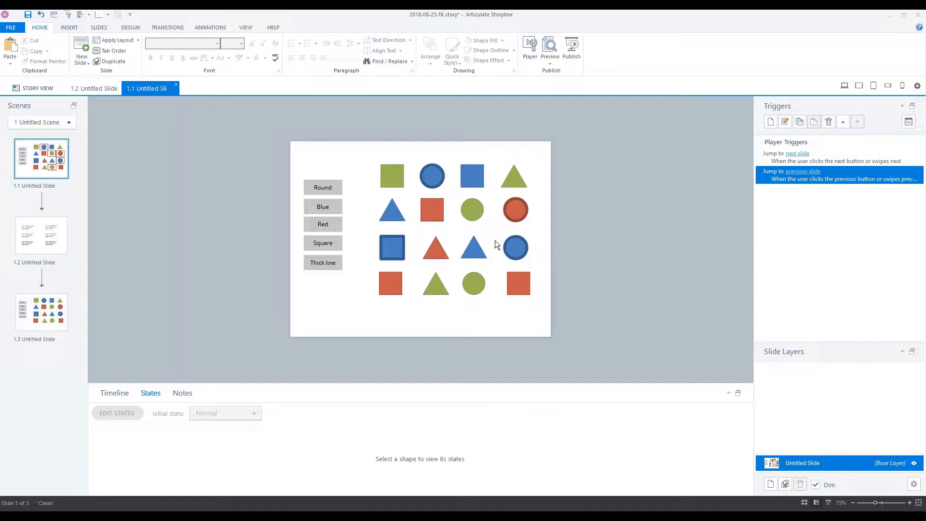
# - Preview slide 1.1 and test the Round, Blue, Red, Square and Thick line buttons, then close the preview
pyautogui.click(49, 177)
pyautogui.click(550, 59)
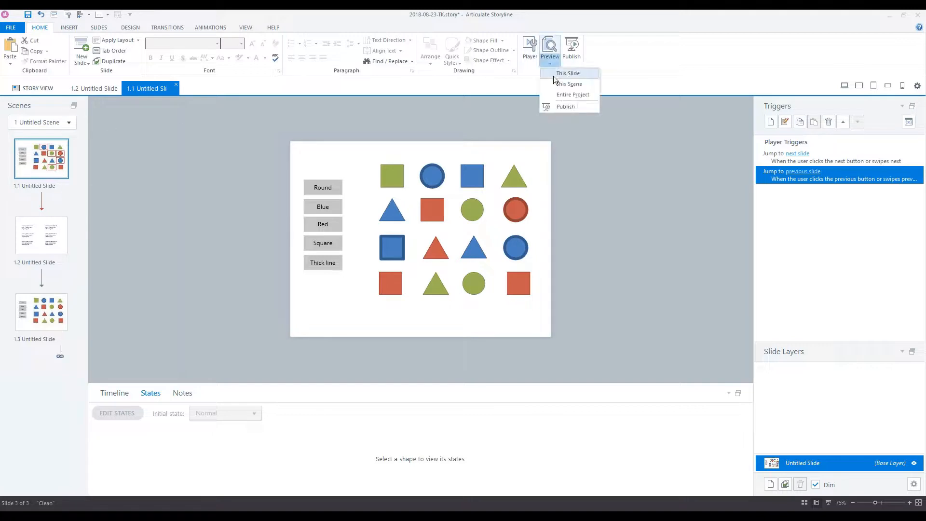
pyautogui.click(558, 76)
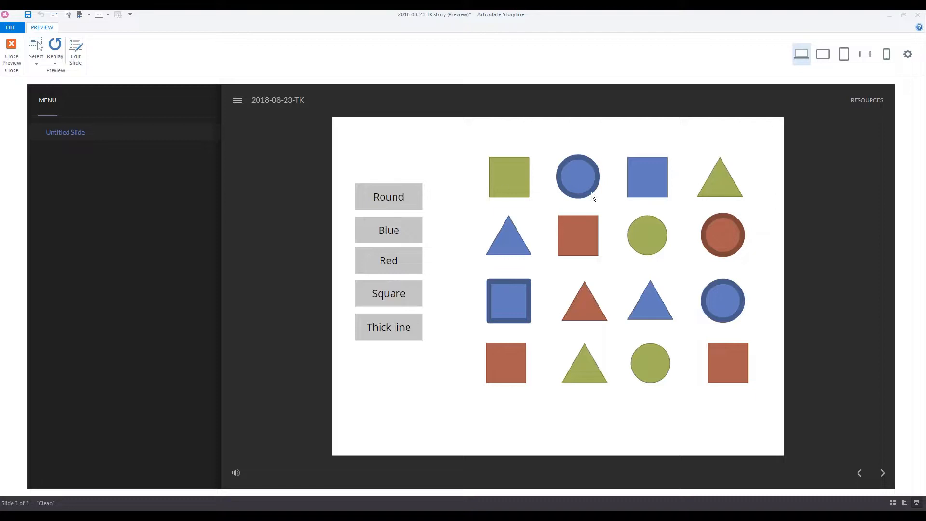
pyautogui.click(400, 203)
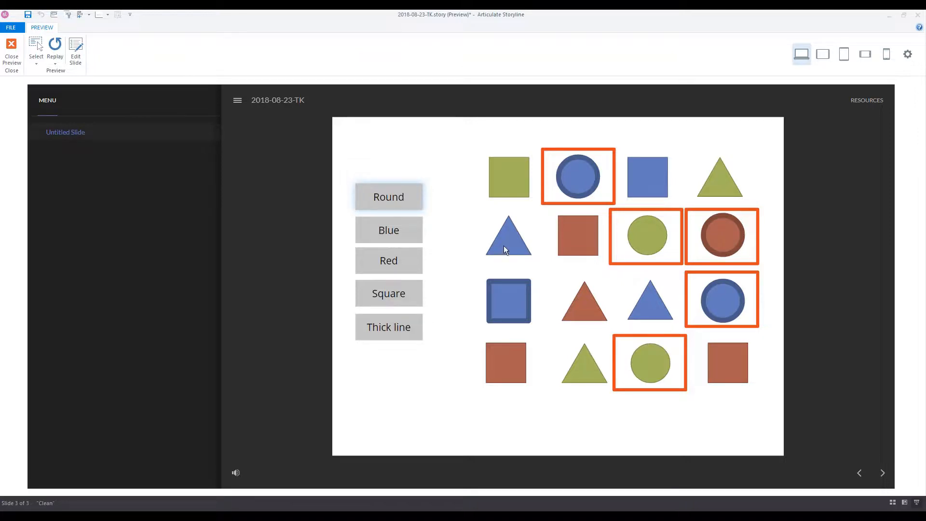
pyautogui.click(403, 233)
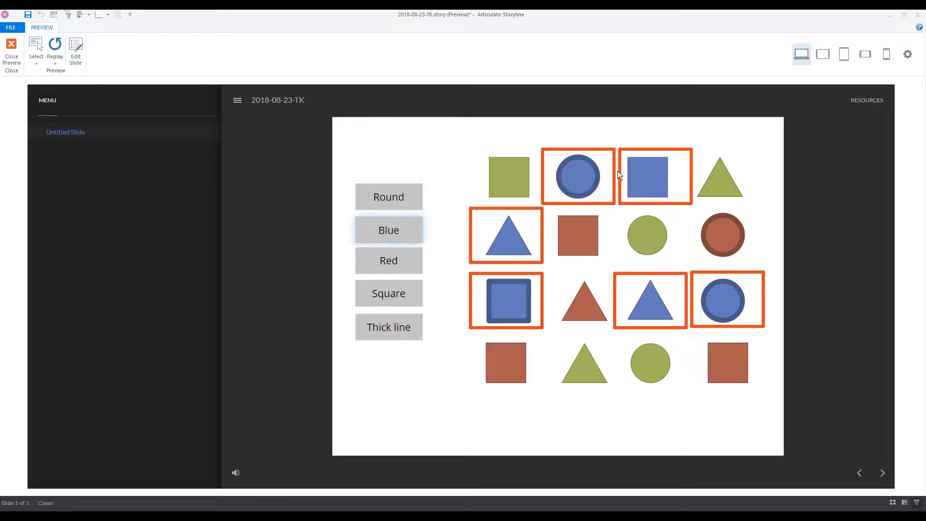
pyautogui.click(386, 263)
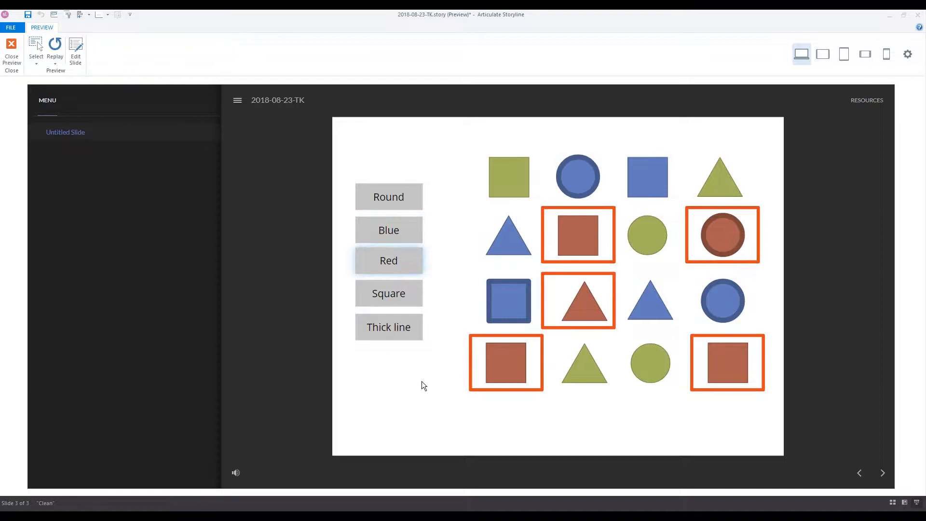
pyautogui.click(393, 297)
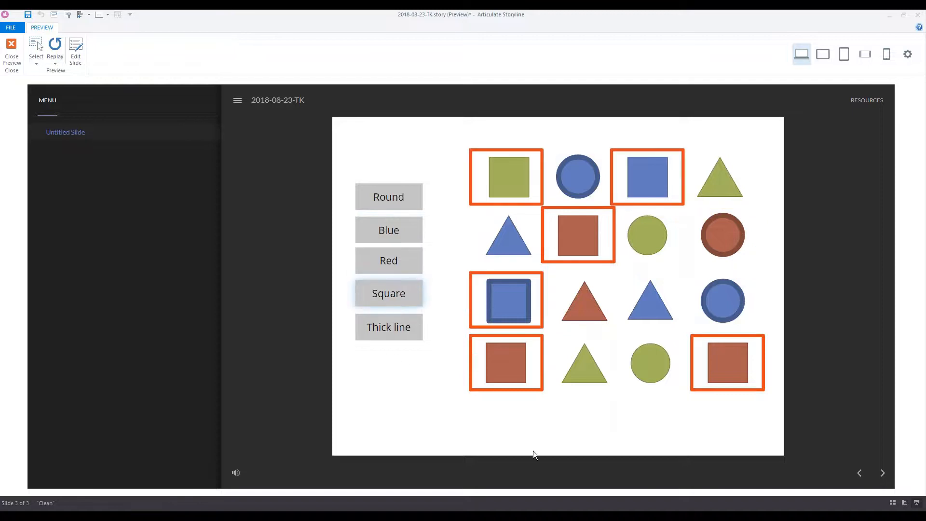
pyautogui.click(389, 328)
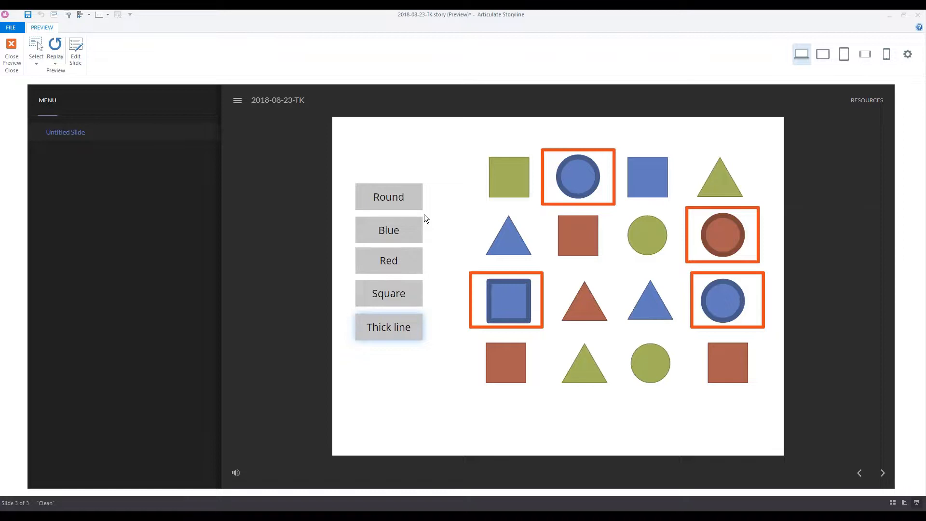
pyautogui.click(13, 54)
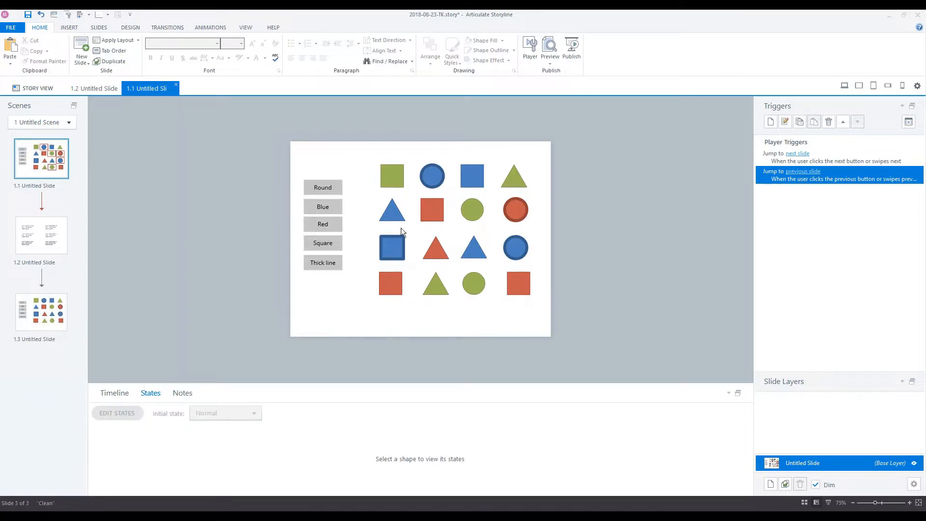
# - Open slide 1.2 and examine the Normal and Selected states of its text boxes in both columns
pyautogui.click(52, 246)
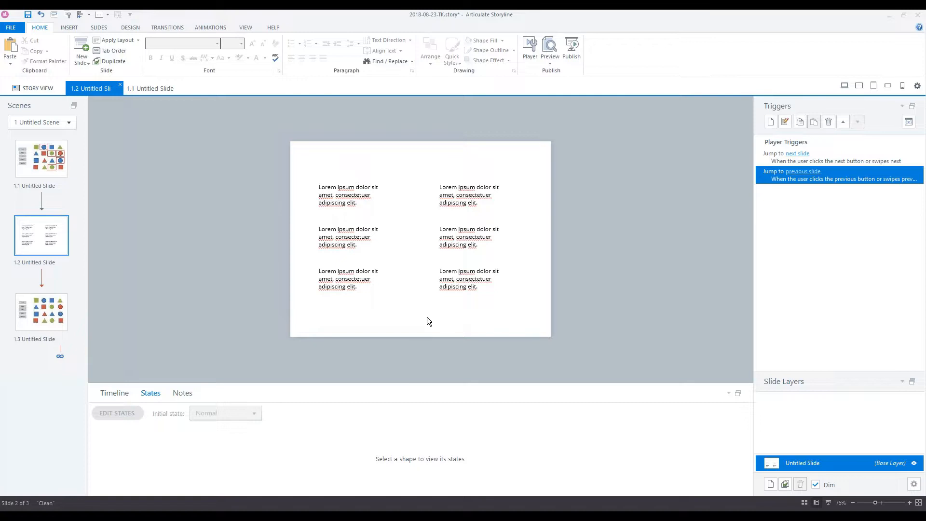
pyautogui.click(326, 194)
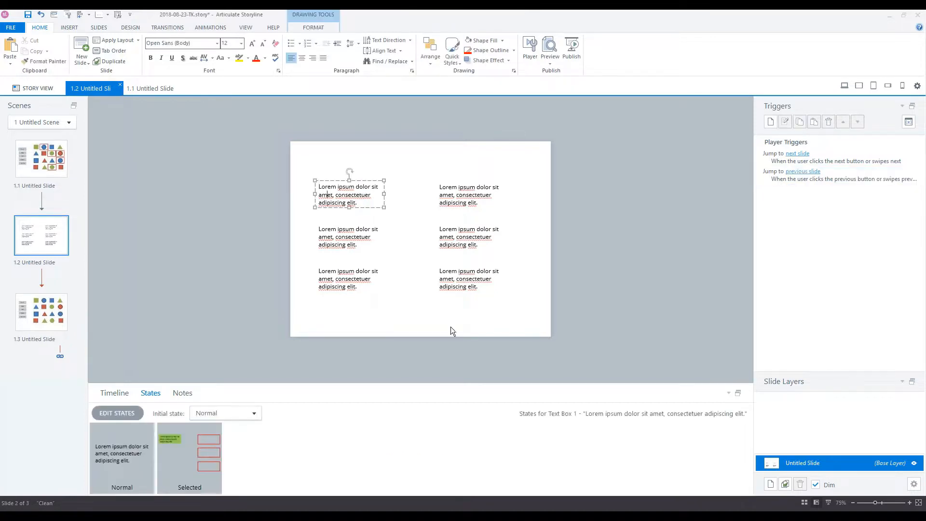
pyautogui.click(462, 195)
pyautogui.click(460, 236)
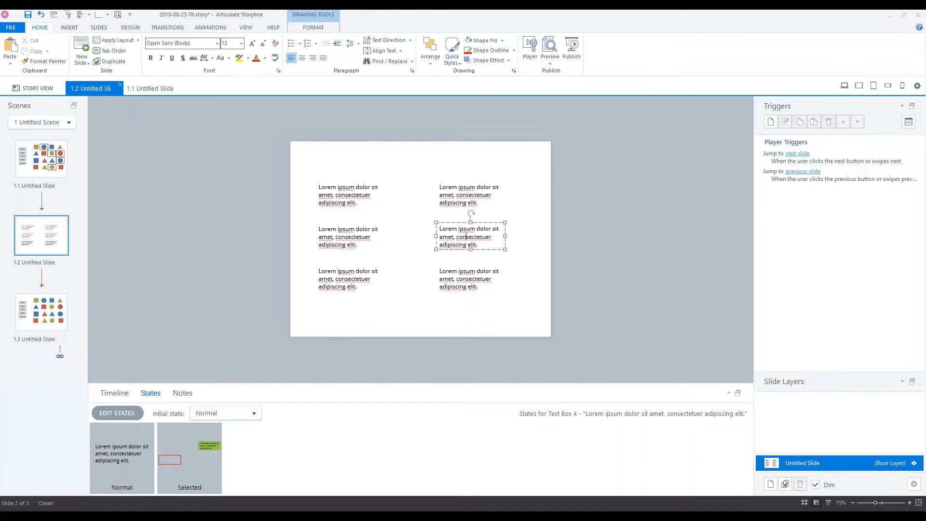
pyautogui.click(459, 270)
pyautogui.click(462, 202)
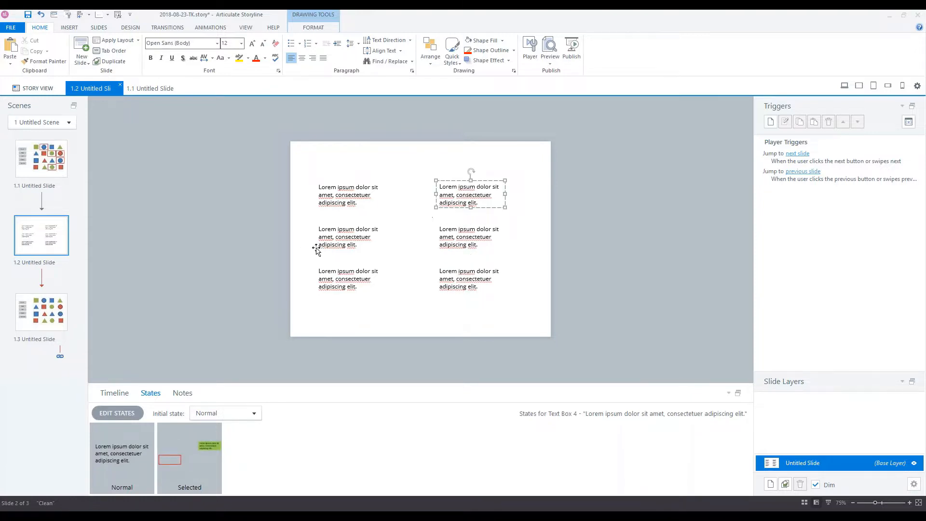
pyautogui.click(334, 237)
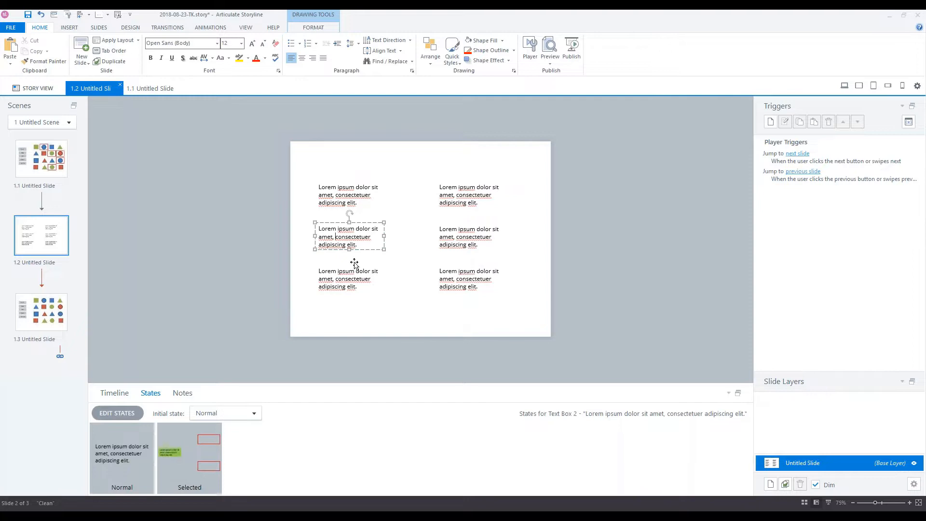
pyautogui.click(457, 196)
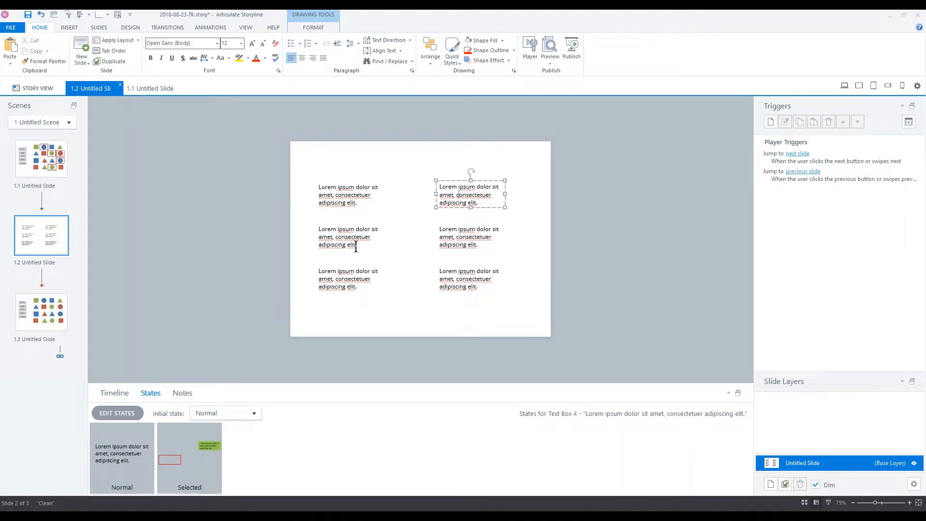
pyautogui.click(346, 185)
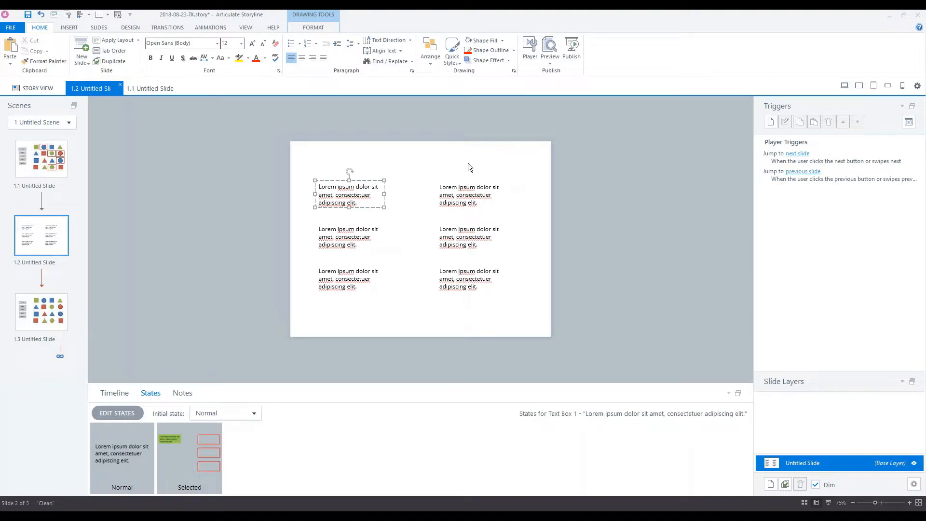
pyautogui.click(329, 240)
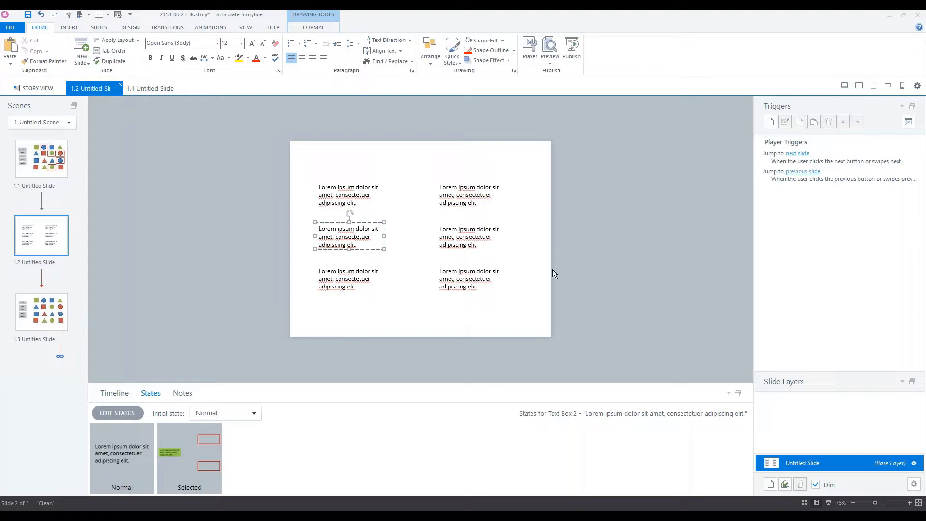
pyautogui.click(326, 309)
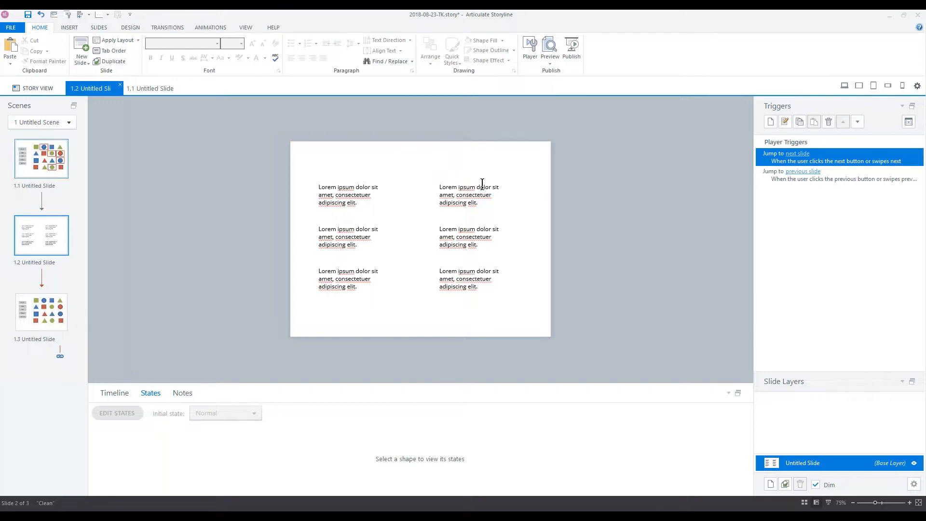
# - Draw a circle about 77 px in diameter on slide 1.2, below and between the two text columns
pyautogui.click(77, 29)
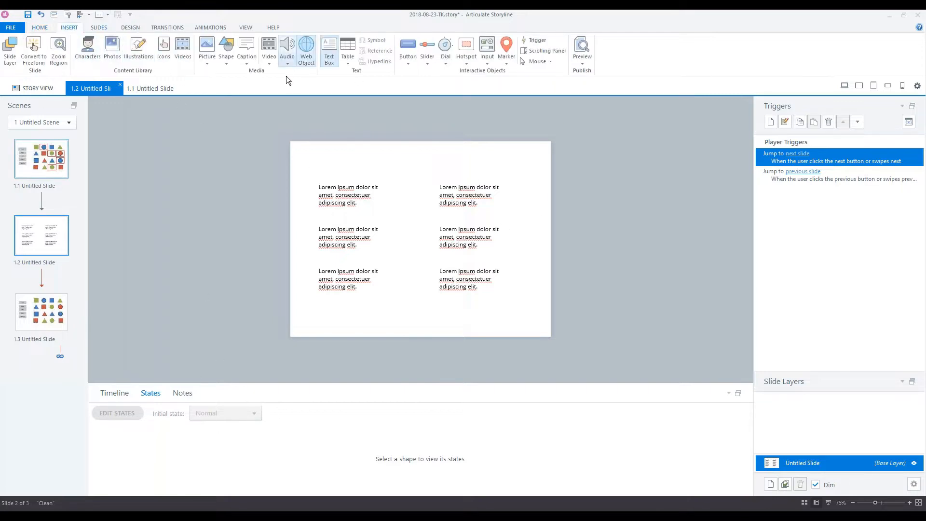
pyautogui.click(227, 61)
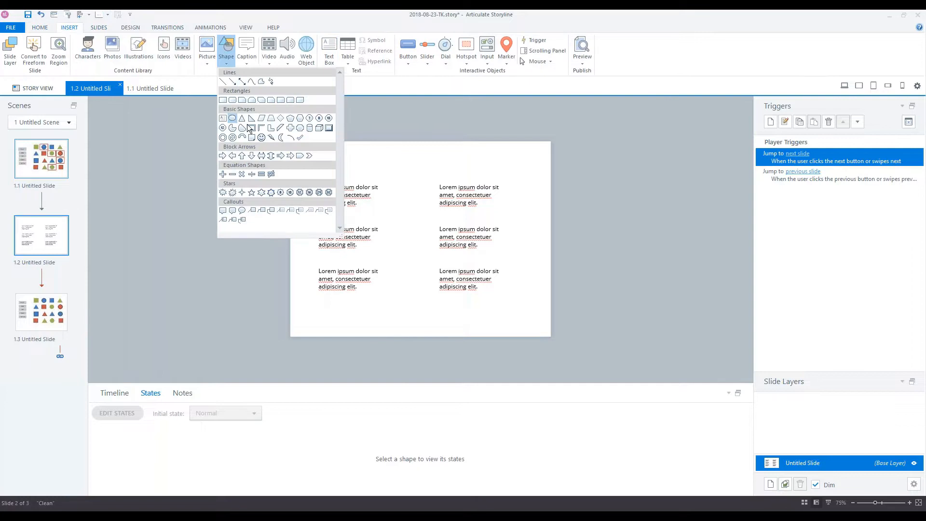
pyautogui.click(233, 119)
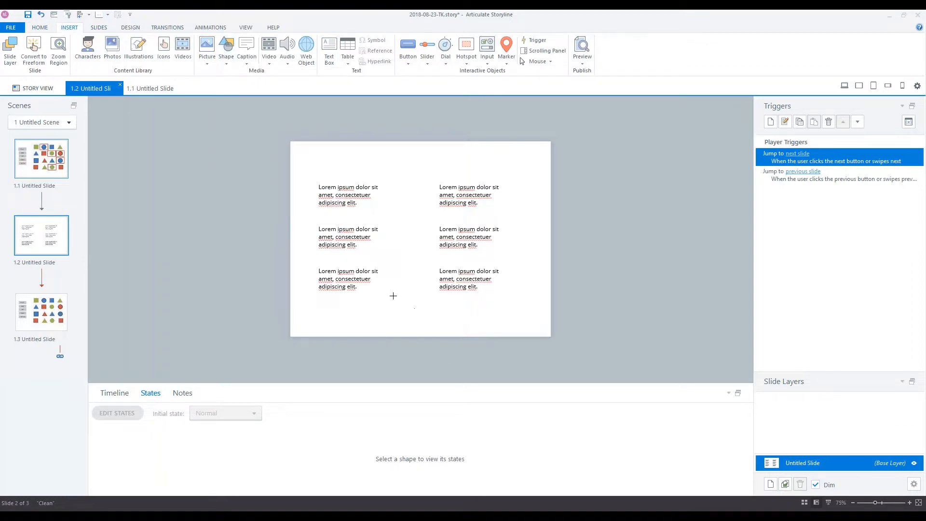
pyautogui.moveTo(393, 296); pyautogui.dragTo(421, 323)
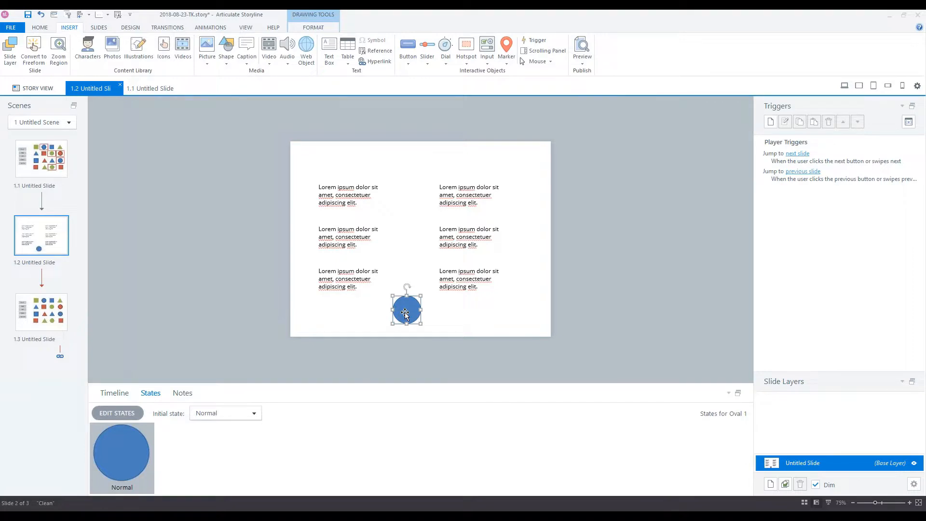
# - Add the built-in Selected state to the circle and give that state the orange shape style
pyautogui.click(127, 414)
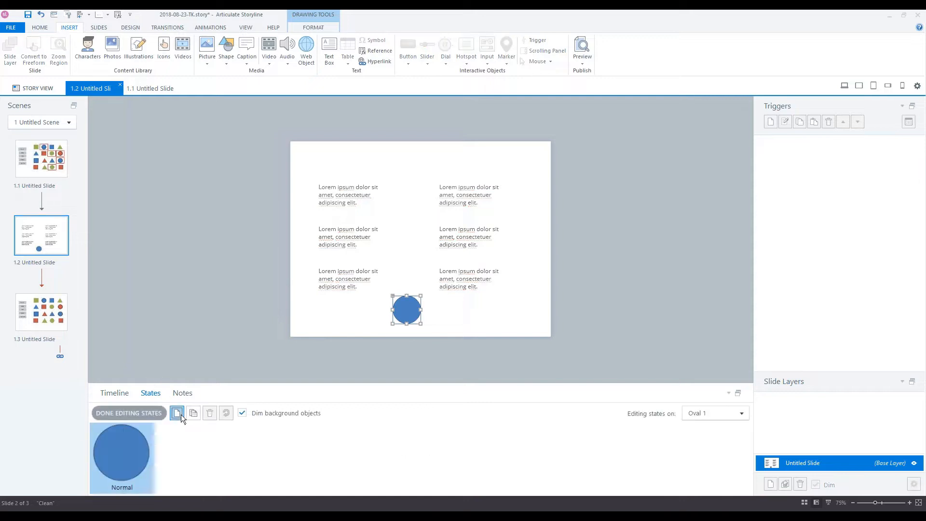
pyautogui.click(178, 414)
pyautogui.click(524, 257)
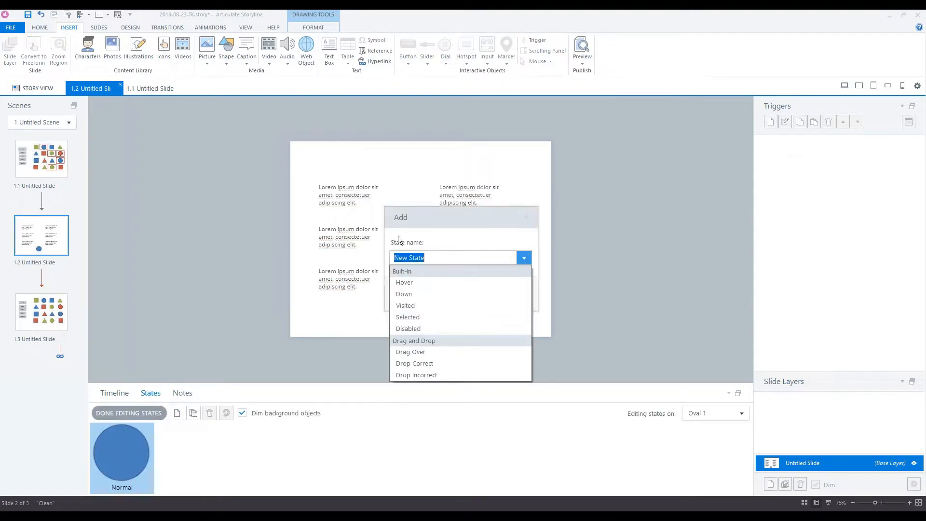
pyautogui.click(411, 320)
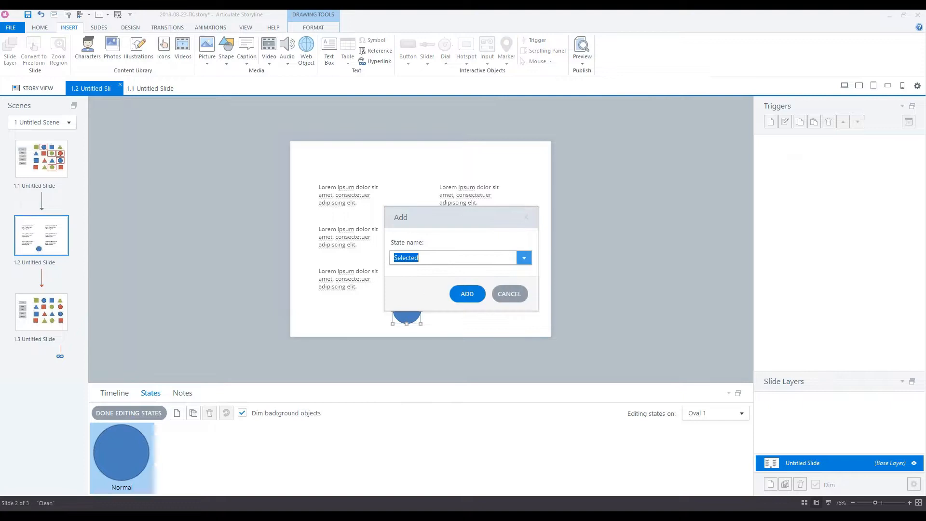
pyautogui.click(468, 294)
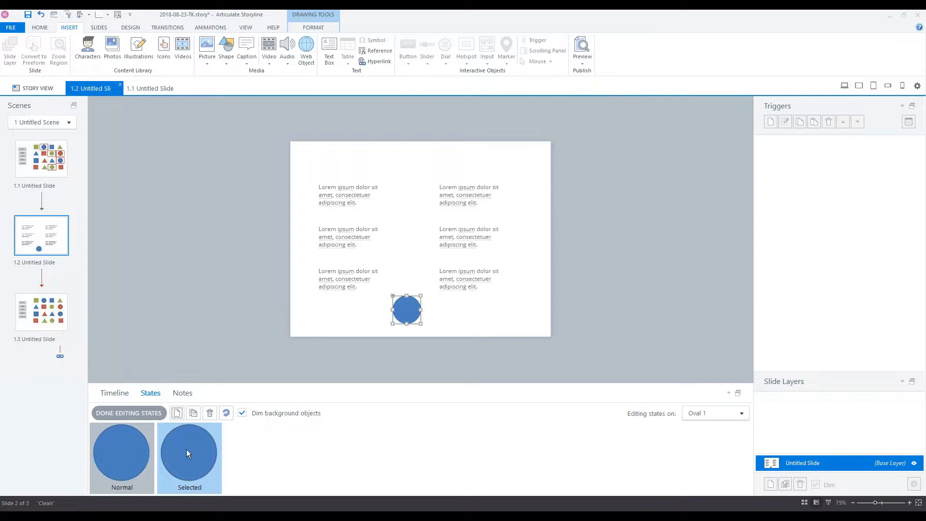
pyautogui.click(304, 27)
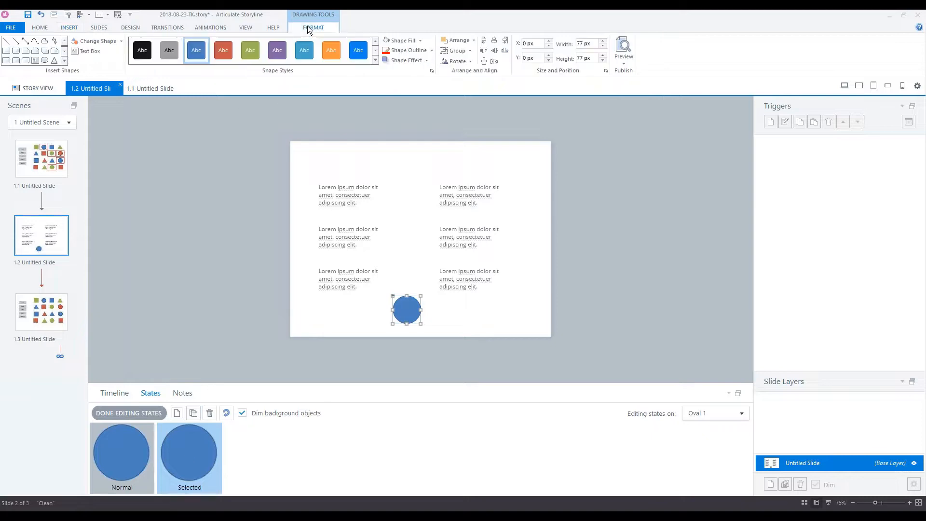
pyautogui.click(329, 50)
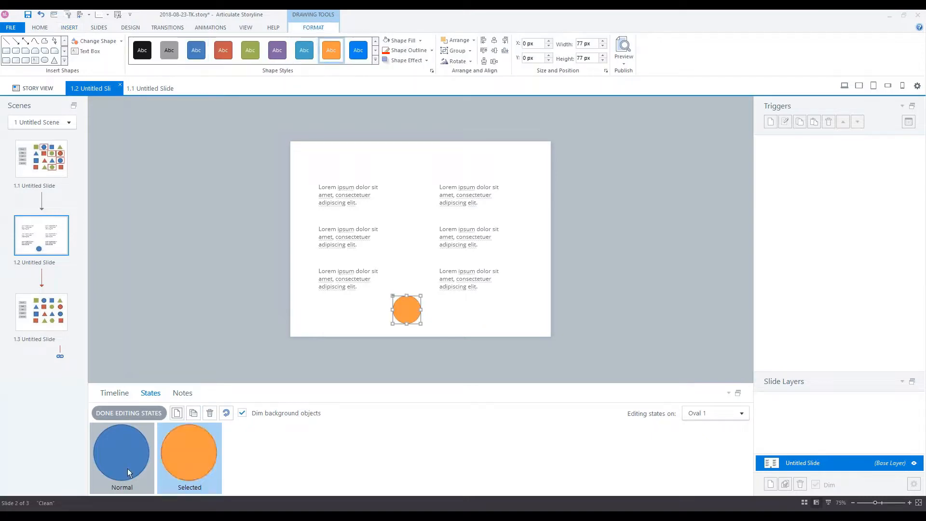
pyautogui.click(142, 413)
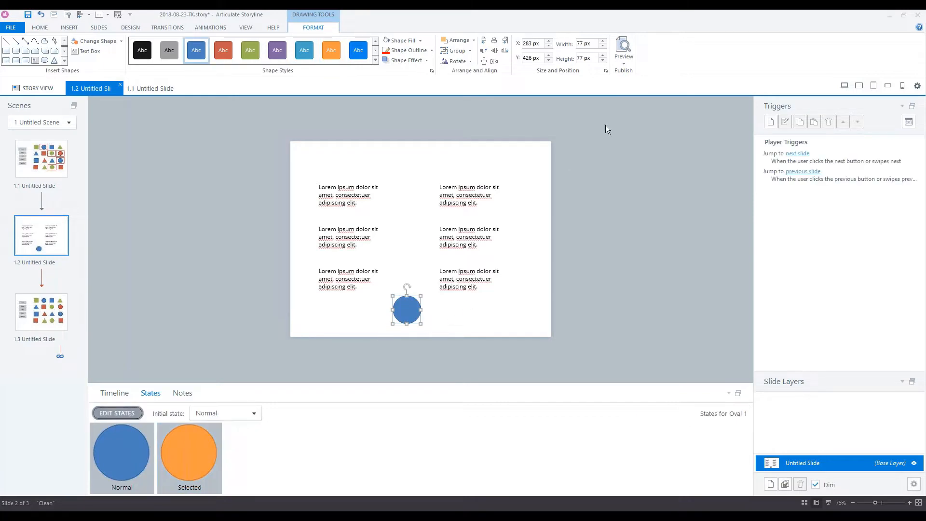
# - Preview slide 1.2, test the circle by toggling it repeatedly between its states, and close the preview
pyautogui.click(624, 56)
pyautogui.click(627, 73)
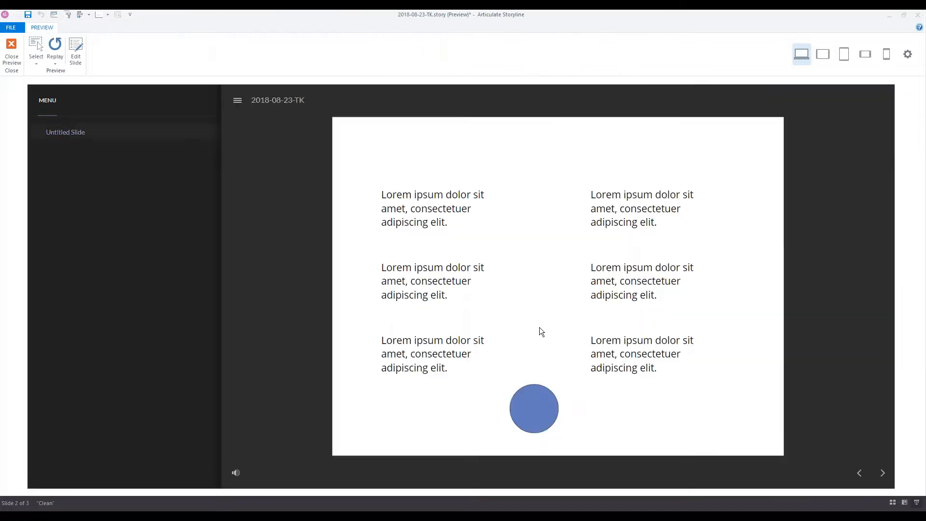
pyautogui.click(541, 412)
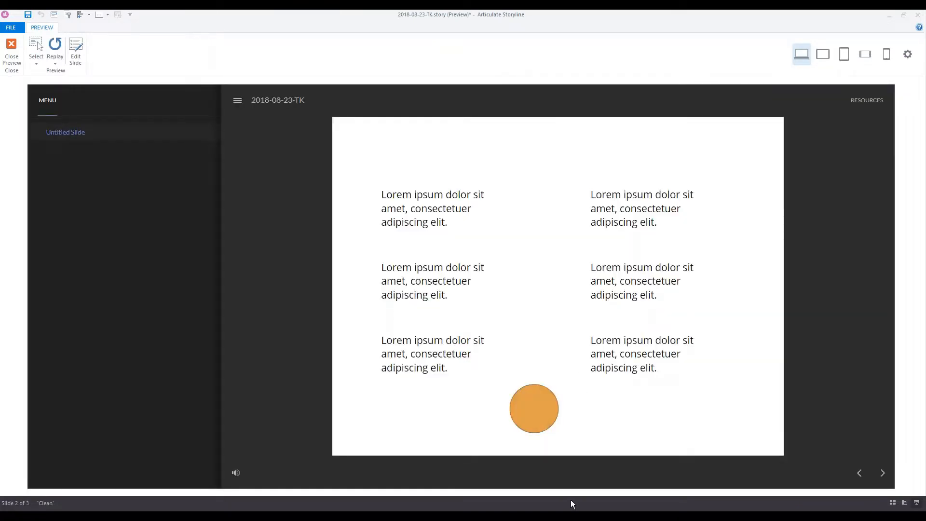
pyautogui.click(531, 423)
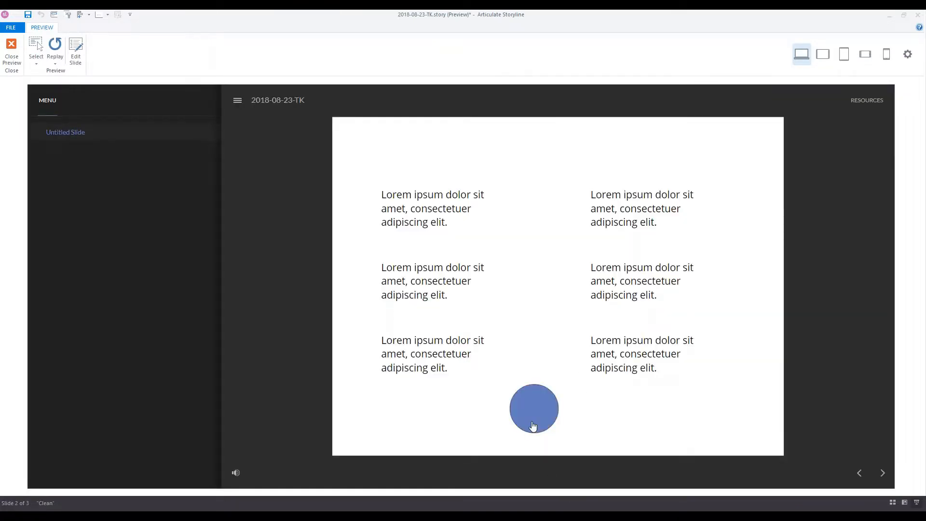
pyautogui.click(535, 424)
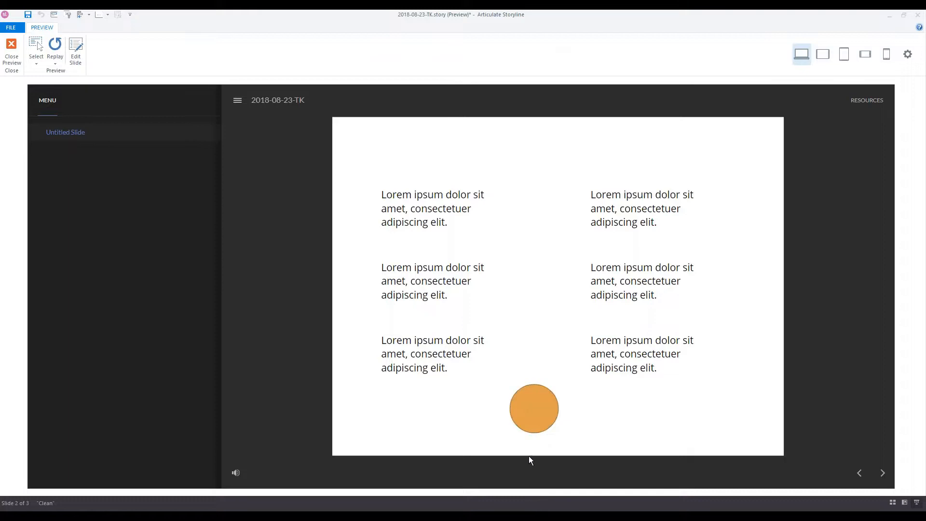
pyautogui.click(535, 422)
pyautogui.click(535, 422)
pyautogui.click(535, 422)
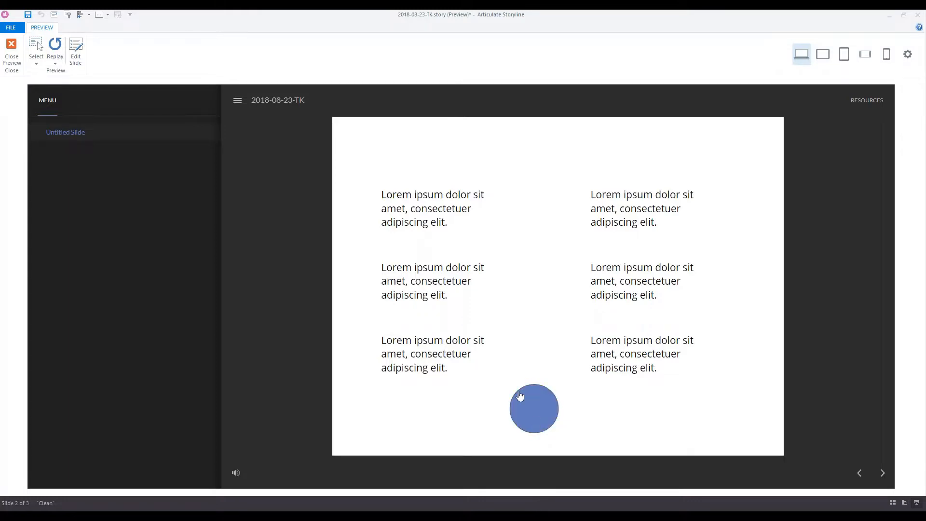
pyautogui.click(11, 48)
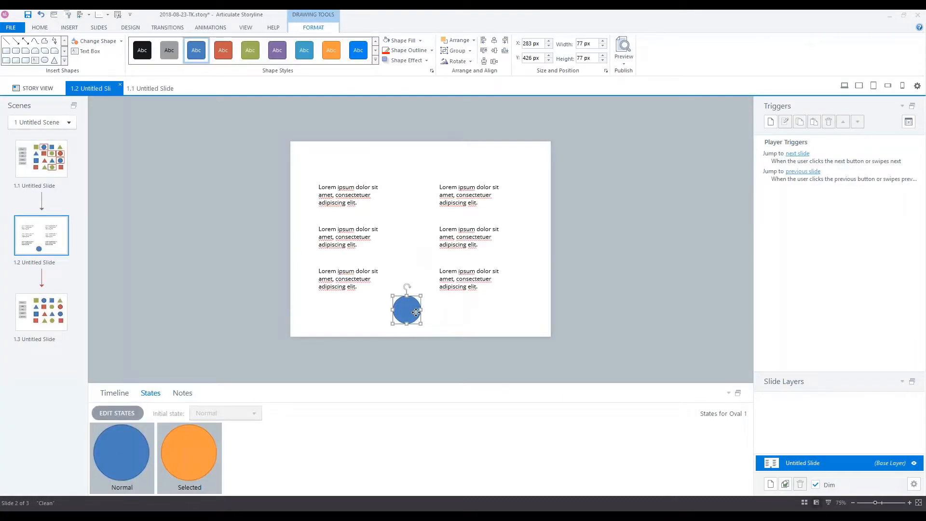
# - Duplicate the circle twice, placing the copies in a horizontal row to its right
pyautogui.moveTo(416, 313); pyautogui.dragTo(486, 316)
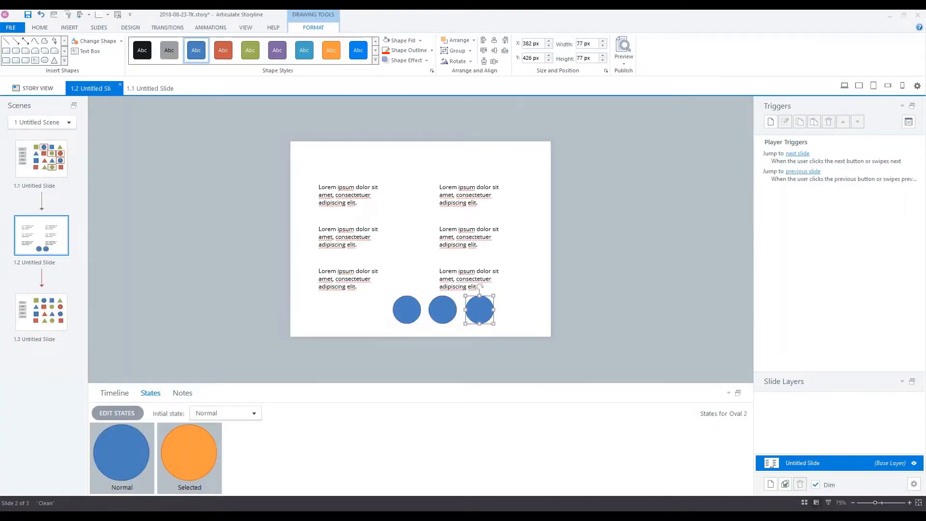
# - Preview slide 1.2 and test the Selected state of the first circle in the row
pyautogui.click(623, 63)
pyautogui.click(637, 73)
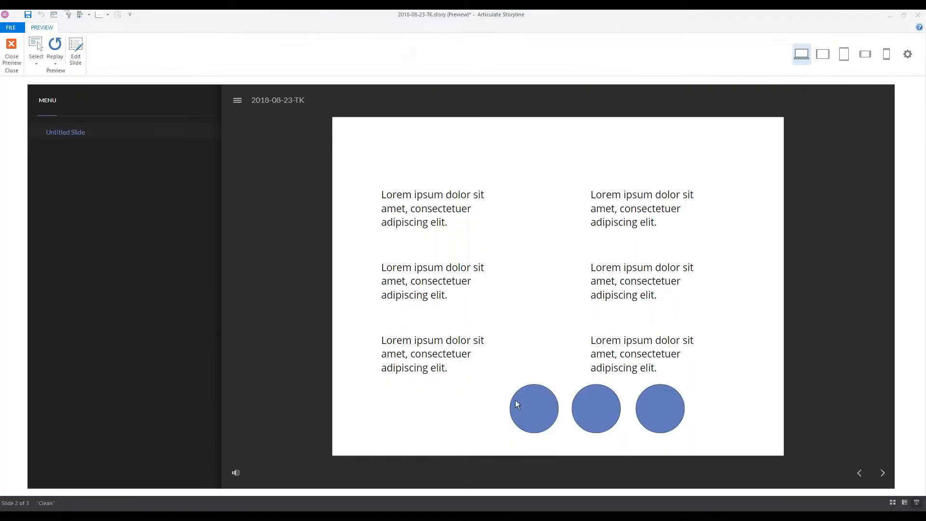
pyautogui.click(515, 400)
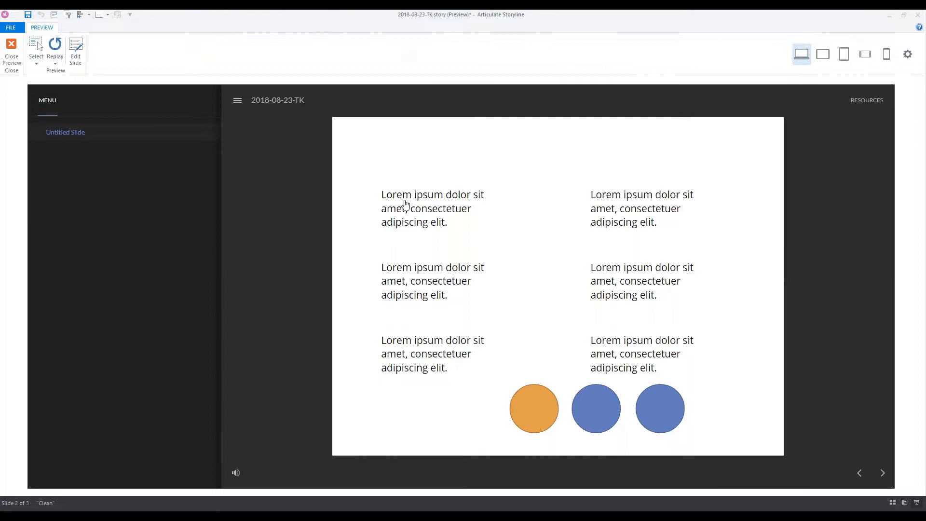
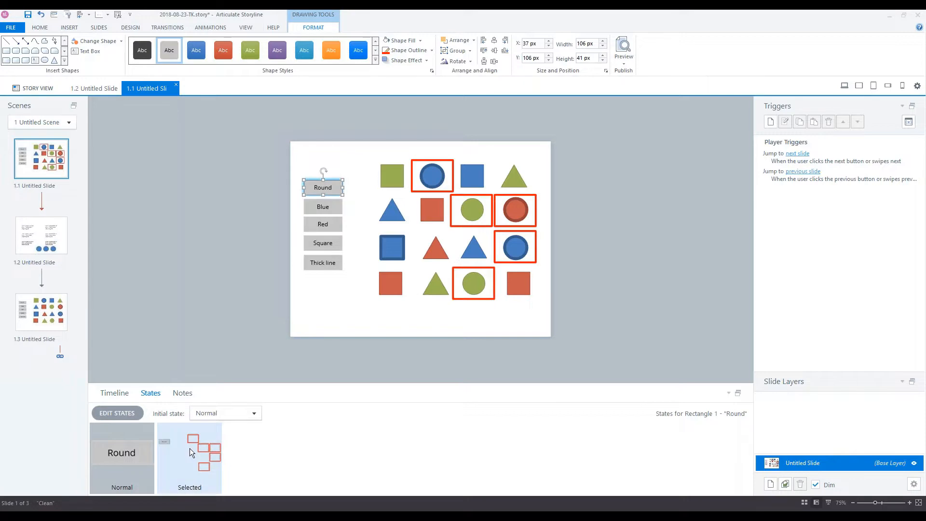
# - Examine the Selected states of the Round, Blue and Red buttons on slide 1.1, including the outline rectangles inside Round's state
pyautogui.doubleClick(190, 447)
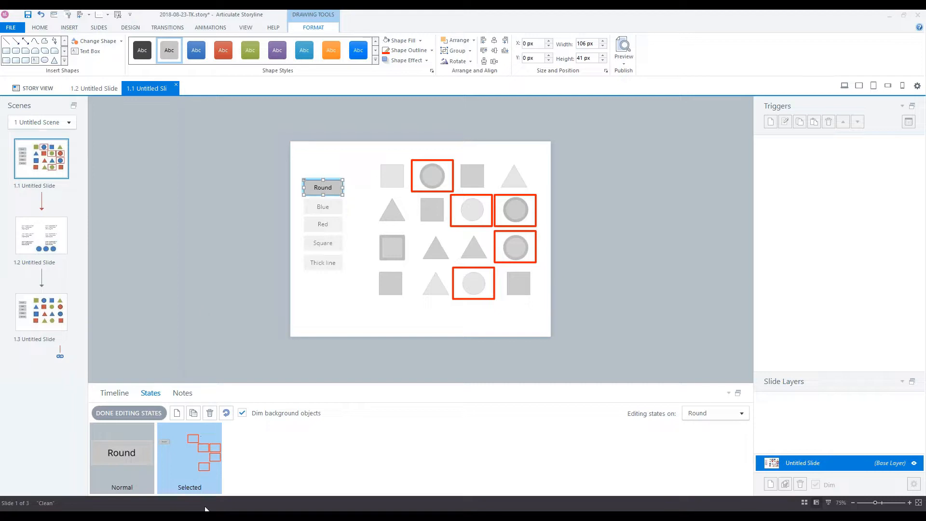
pyautogui.click(449, 164)
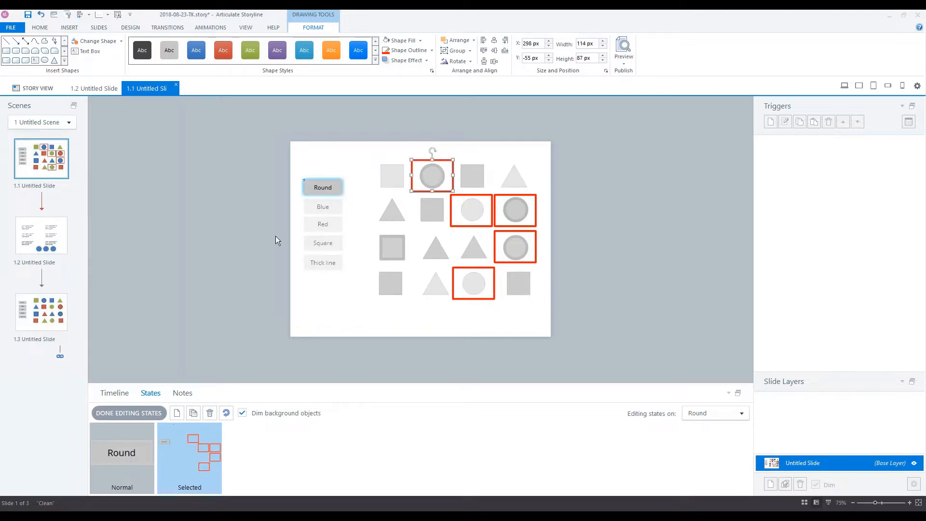
pyautogui.click(141, 411)
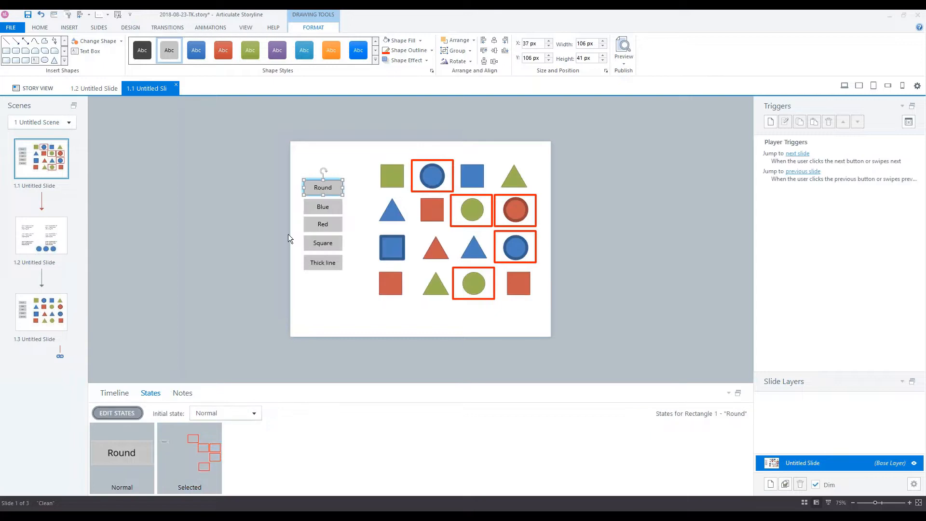
pyautogui.click(309, 211)
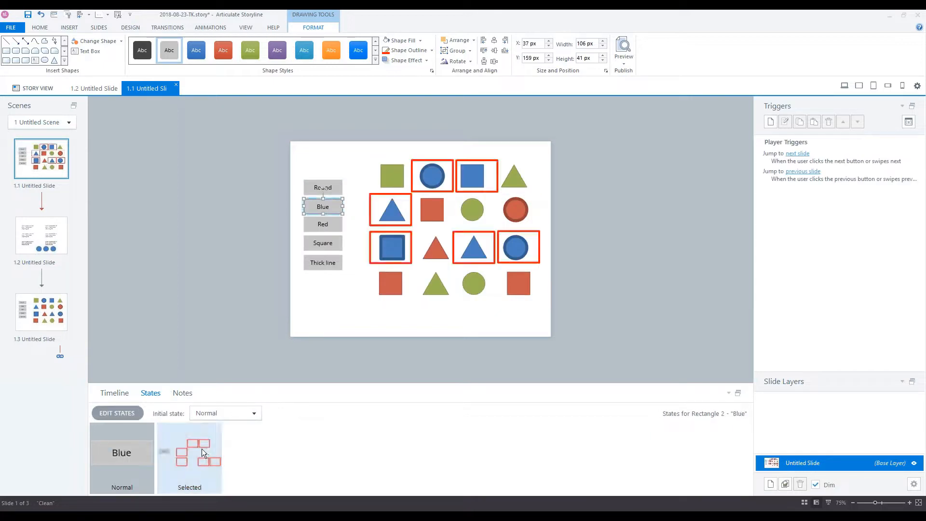
pyautogui.click(317, 224)
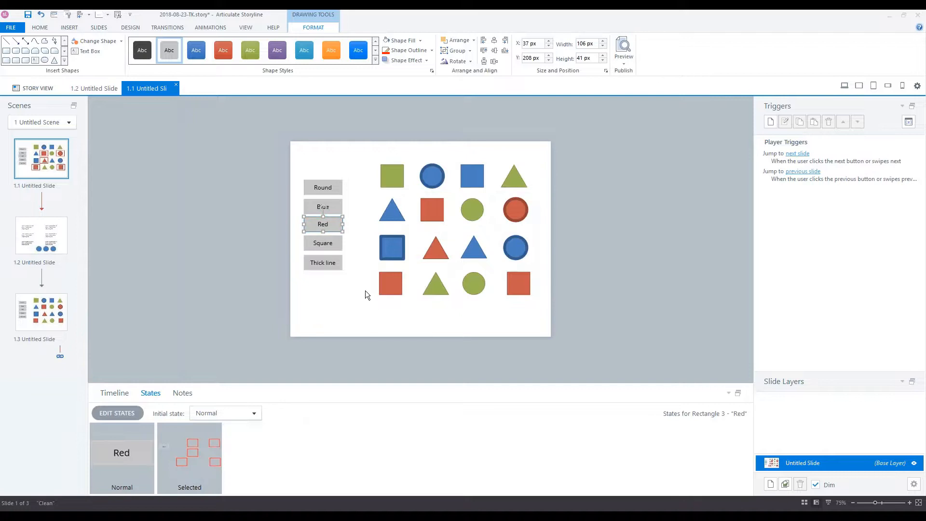
# - Delete the three blue circles from slide 1.2
pyautogui.click(41, 236)
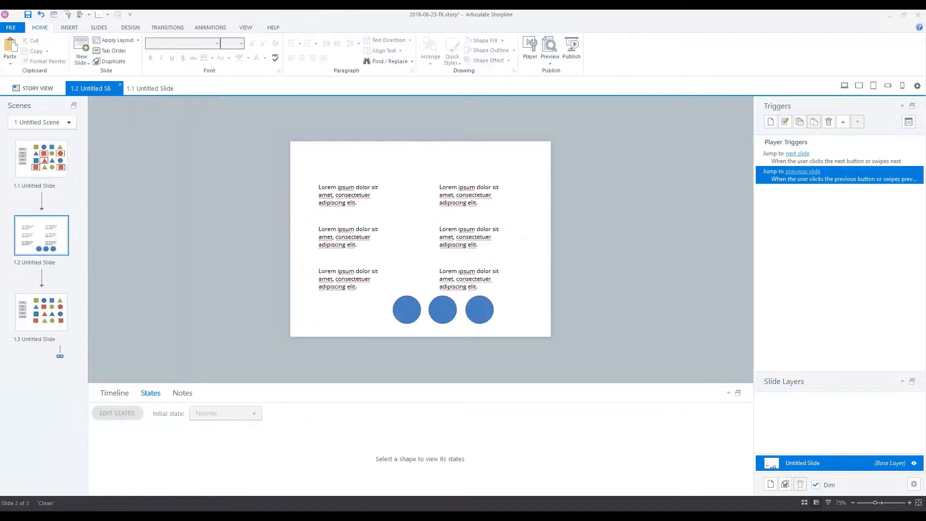
pyautogui.press('Delete')
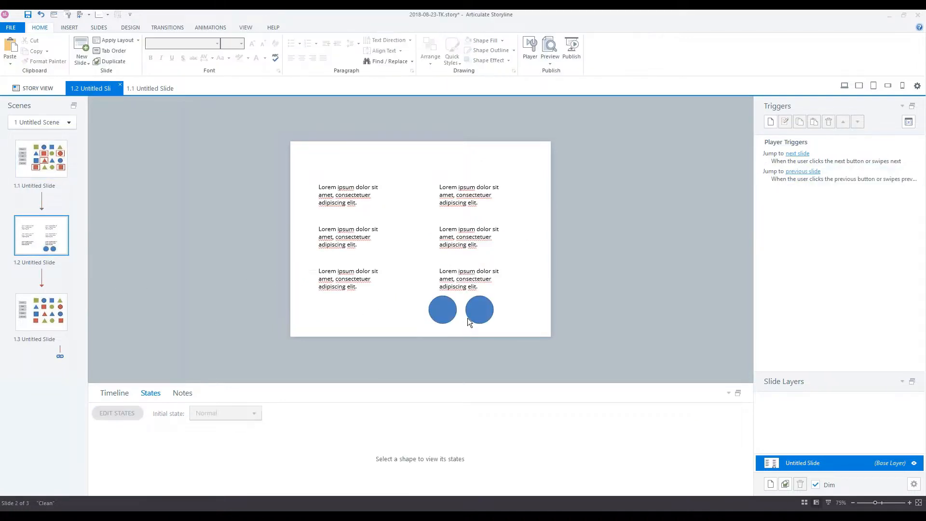
pyautogui.click(444, 313)
pyautogui.press('Delete')
pyautogui.click(479, 309)
pyautogui.press('Delete')
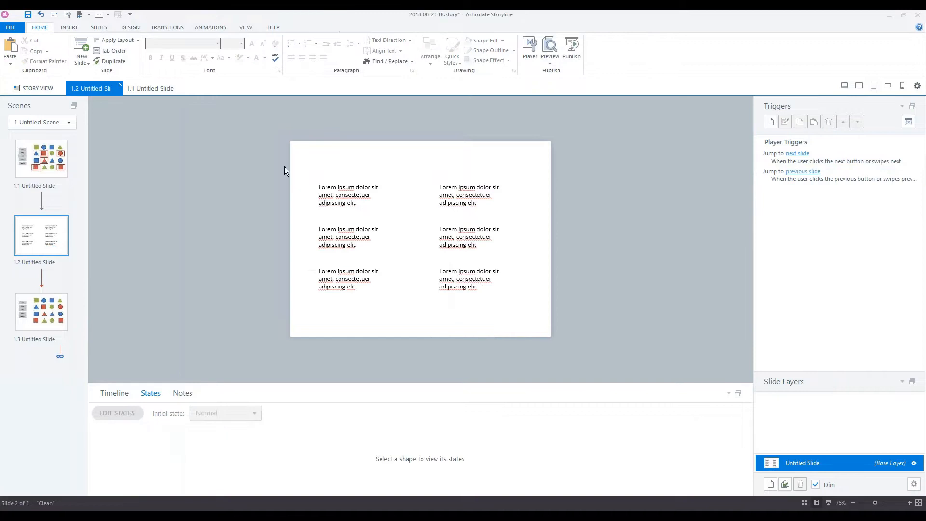
# - Delete all six text boxes from slide 1.2, leaving it blank
pyautogui.click(328, 194)
pyautogui.click(244, 175)
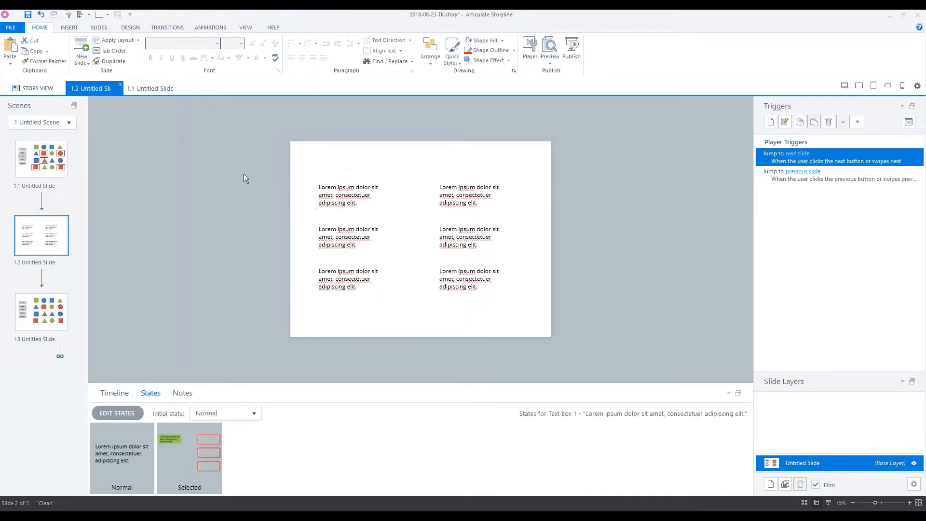
pyautogui.moveTo(247, 161); pyautogui.dragTo(581, 350)
pyautogui.press('Delete')
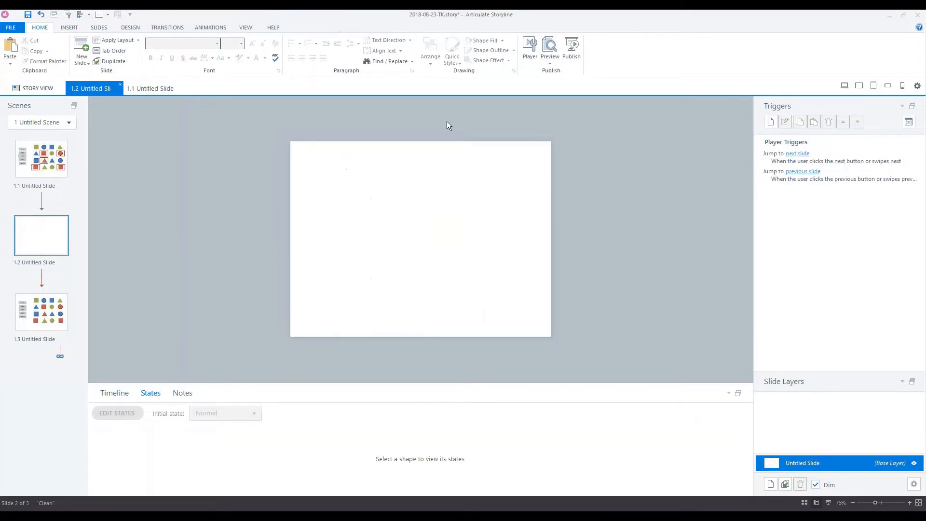
# - Draw a circle on the left half of slide 1.2 and duplicate it twice downward to form a column of three
pyautogui.click(70, 27)
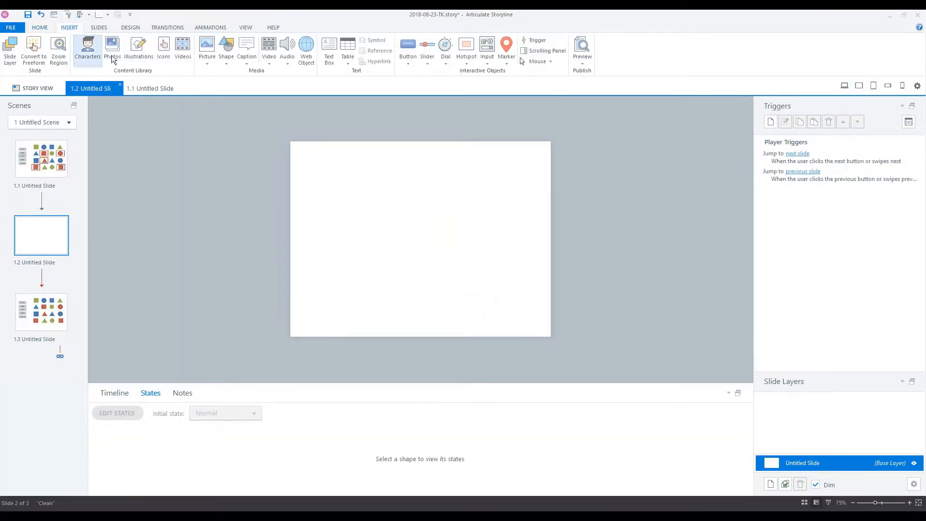
pyautogui.click(227, 65)
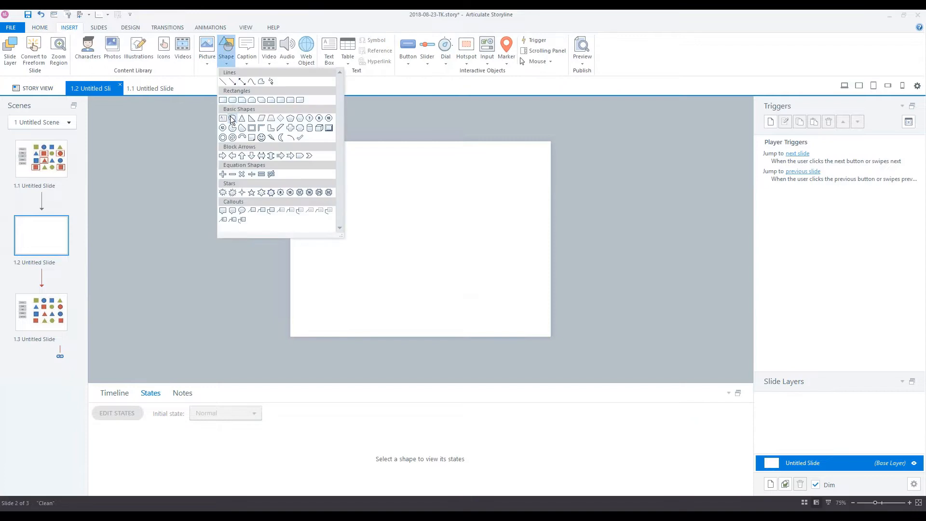
pyautogui.click(232, 121)
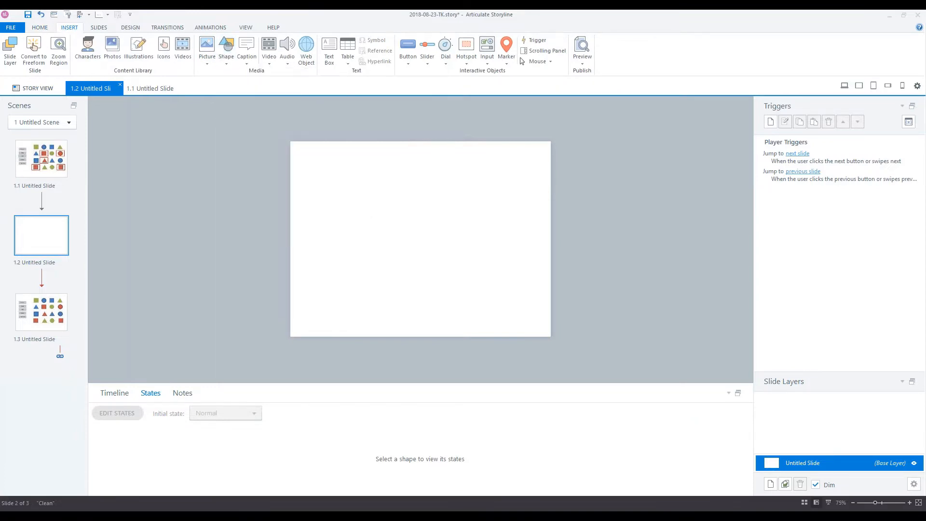
pyautogui.moveTo(343, 180)
pyautogui.mouseDown()
pyautogui.moveTo(381, 217)
pyautogui.moveTo(364, 228)
pyautogui.moveTo(364, 312)
pyautogui.mouseUp()
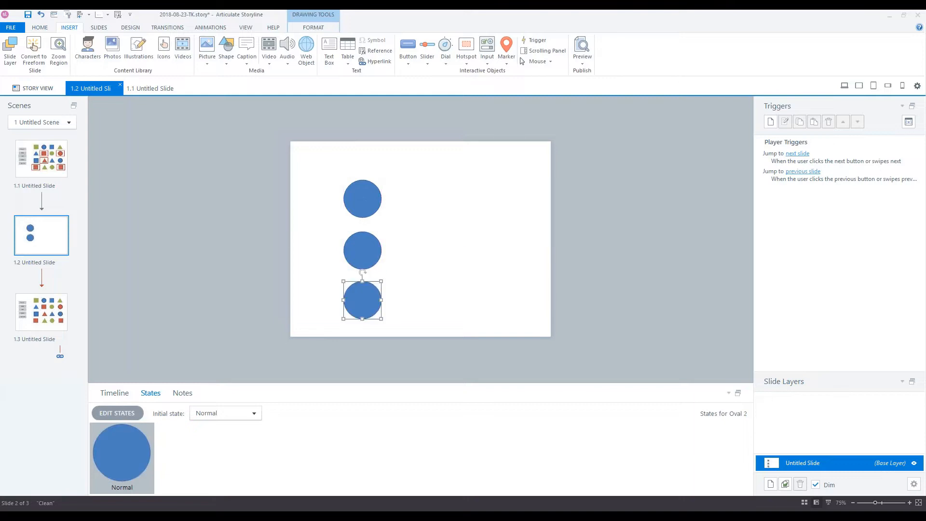
# - Duplicate the column of three circles to the right half of the slide, aligned with the originals
pyautogui.click(289, 173)
pyautogui.moveTo(293, 167); pyautogui.dragTo(401, 349)
pyautogui.moveTo(372, 307); pyautogui.dragTo(480, 307)
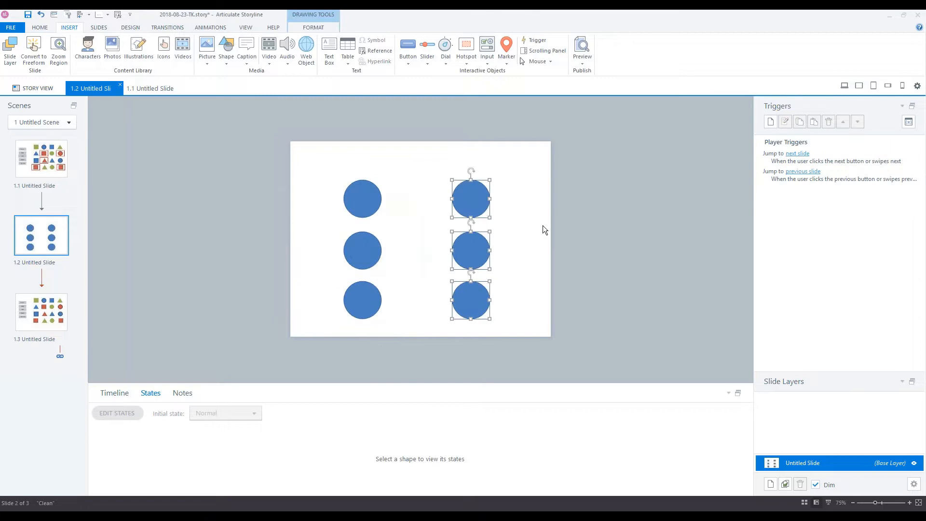
pyautogui.click(621, 192)
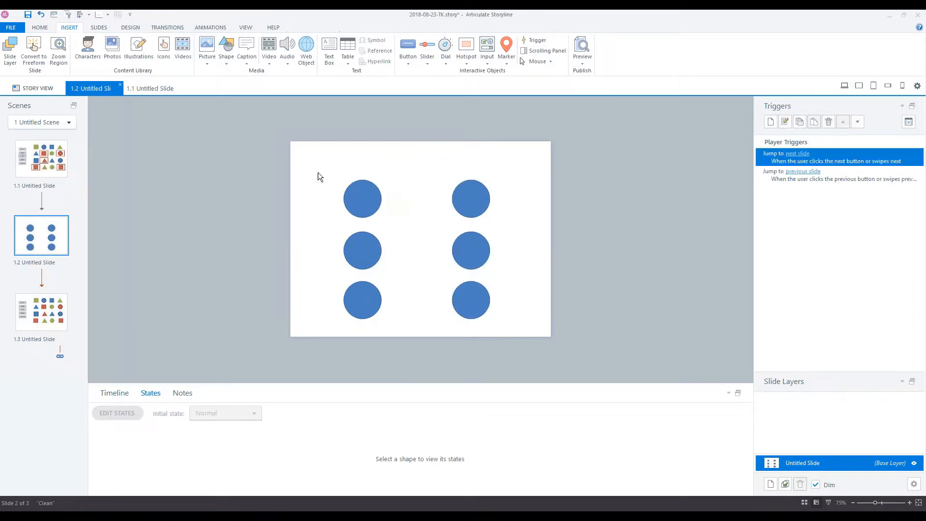
# - Assign all six circles to the existing Button Set 1
pyautogui.click(361, 198)
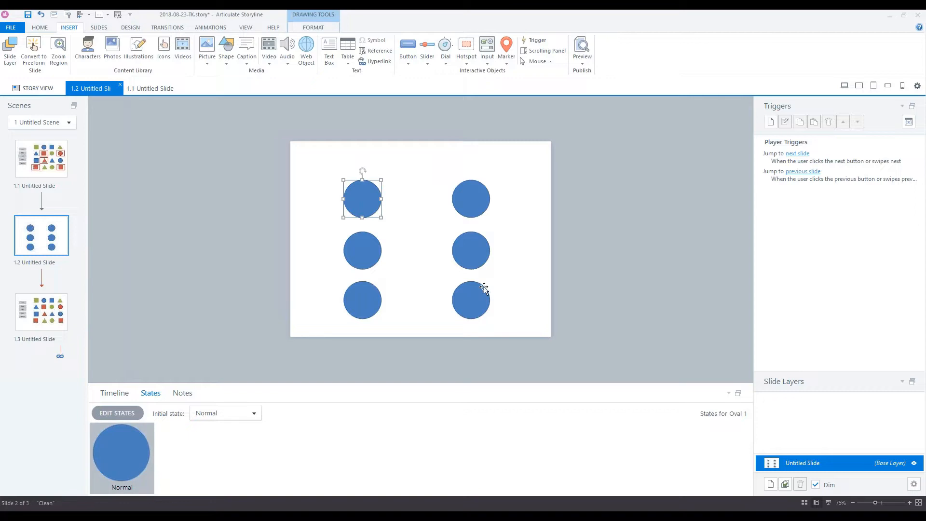
pyautogui.click(592, 222)
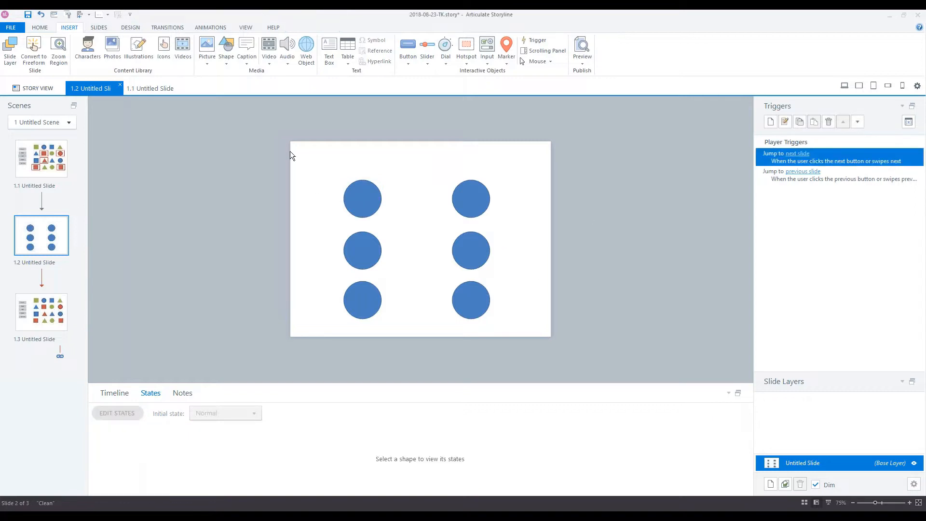
pyautogui.moveTo(289, 151)
pyautogui.mouseDown()
pyautogui.moveTo(406, 188)
pyautogui.moveTo(542, 366)
pyautogui.mouseUp()
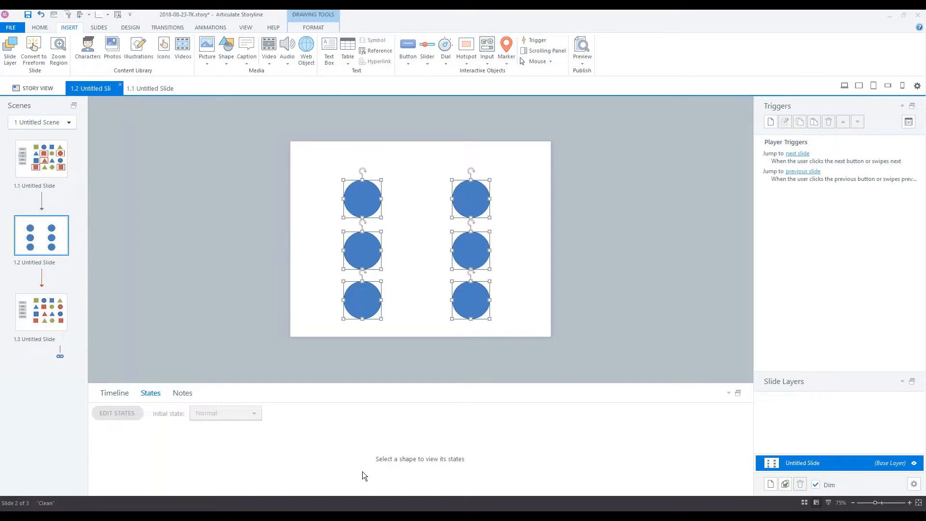
pyautogui.rightClick(466, 198)
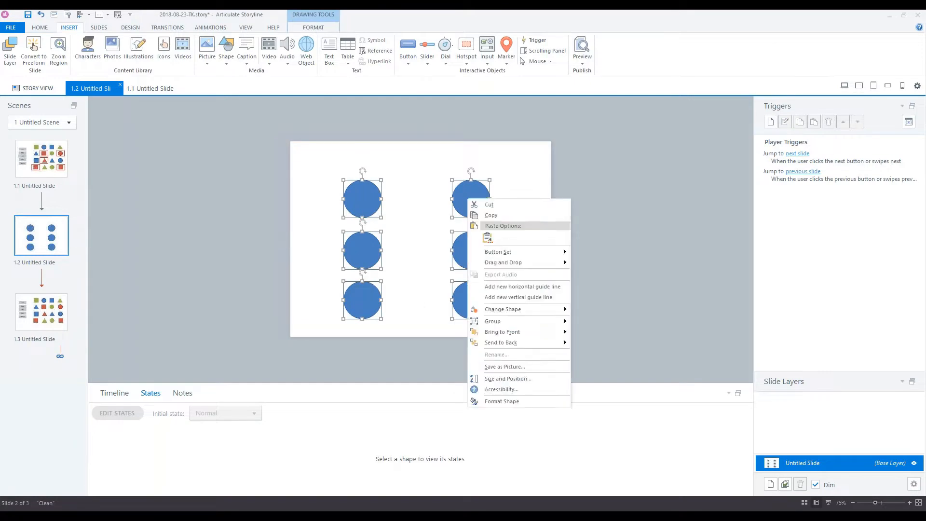
pyautogui.moveTo(508, 253)
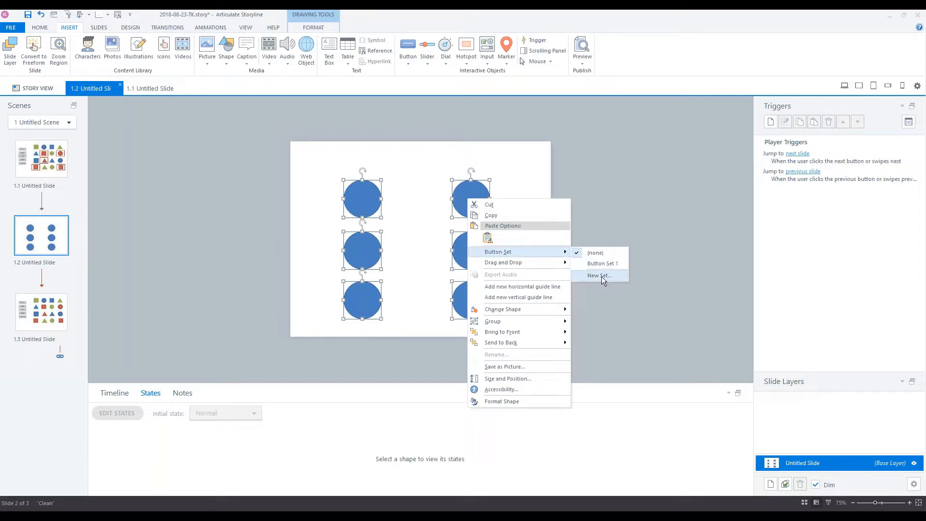
pyautogui.click(595, 264)
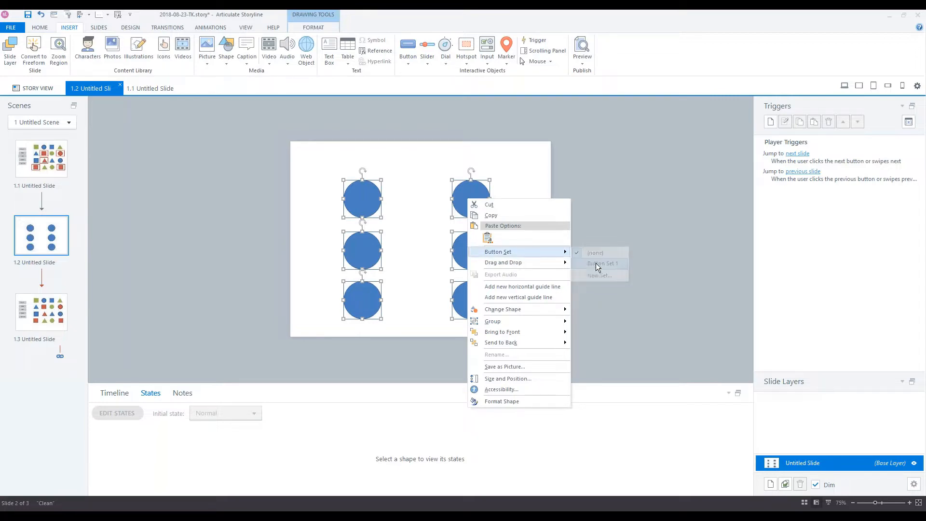
pyautogui.click(566, 218)
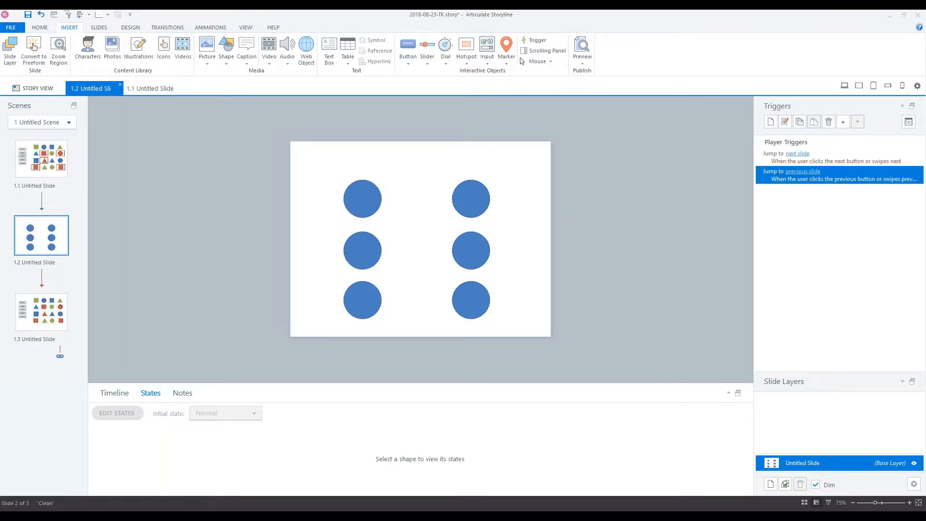
# - Check the states of the upper two circles in the left column, and preview slide 1.2 to test the button set
pyautogui.click(362, 198)
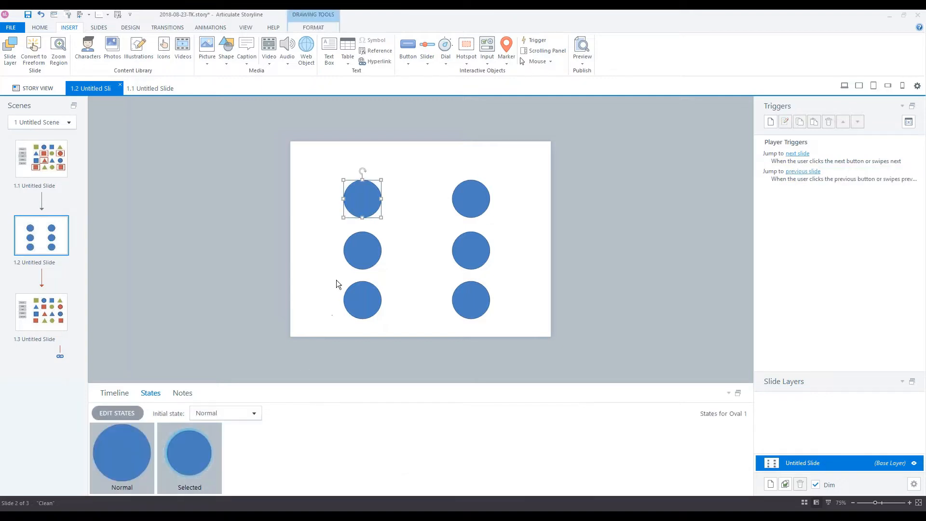
pyautogui.click(353, 254)
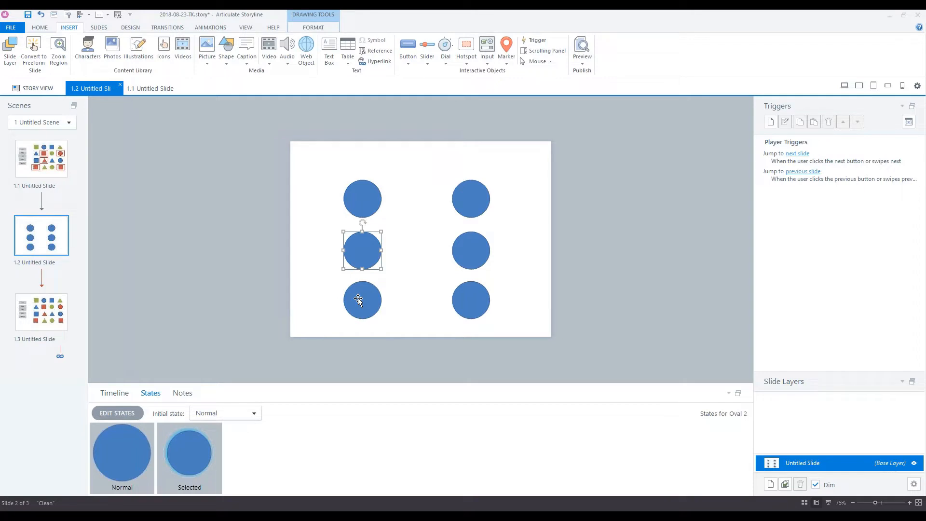
pyautogui.click(585, 62)
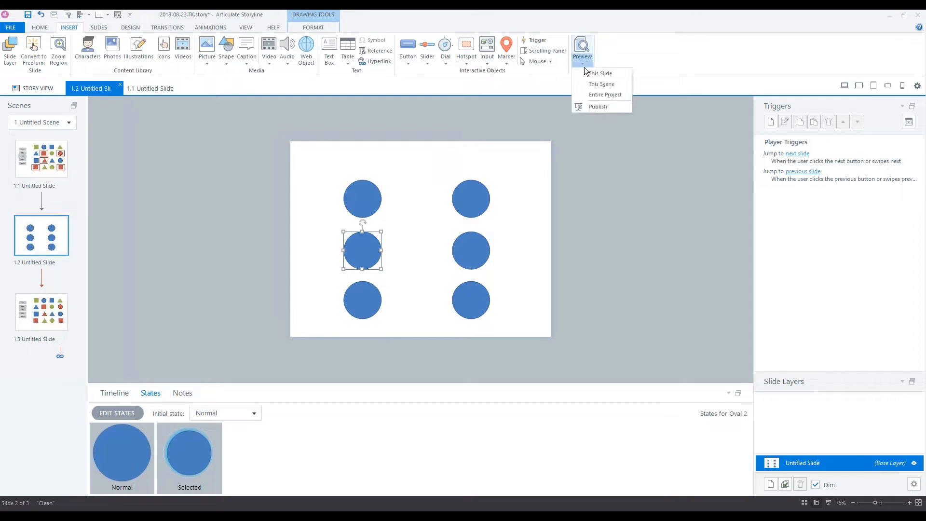
pyautogui.click(584, 73)
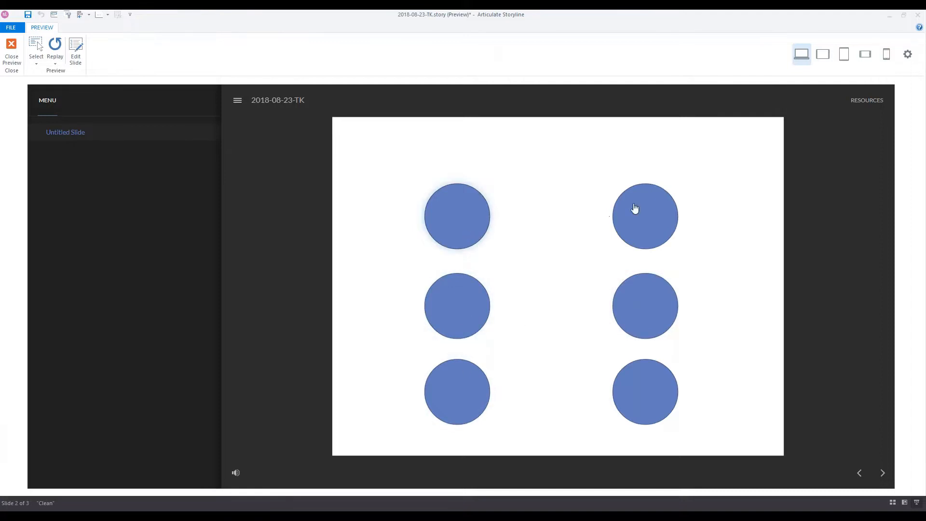
pyautogui.click(8, 52)
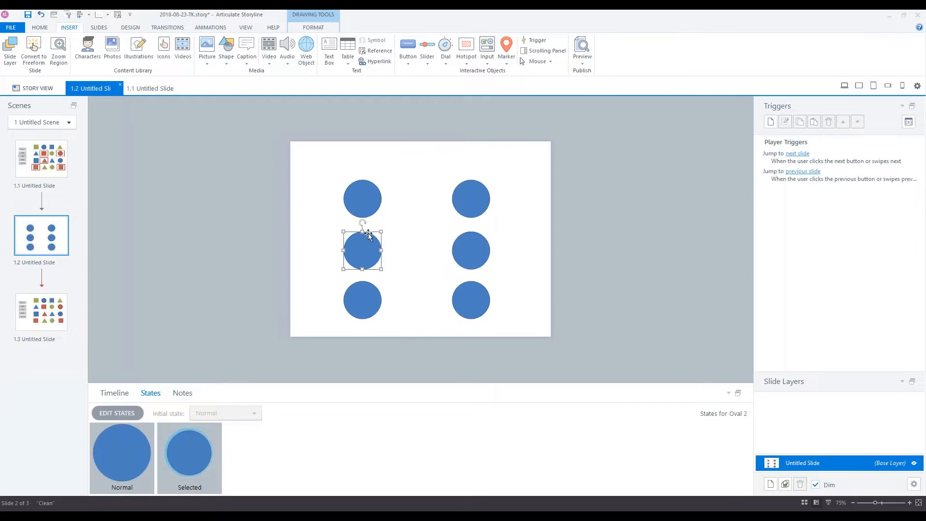
# - Add two right arrows to the upper-left circle's Selected state, pointing at the upper and lower circles of the right column
pyautogui.click(236, 265)
pyautogui.click(352, 199)
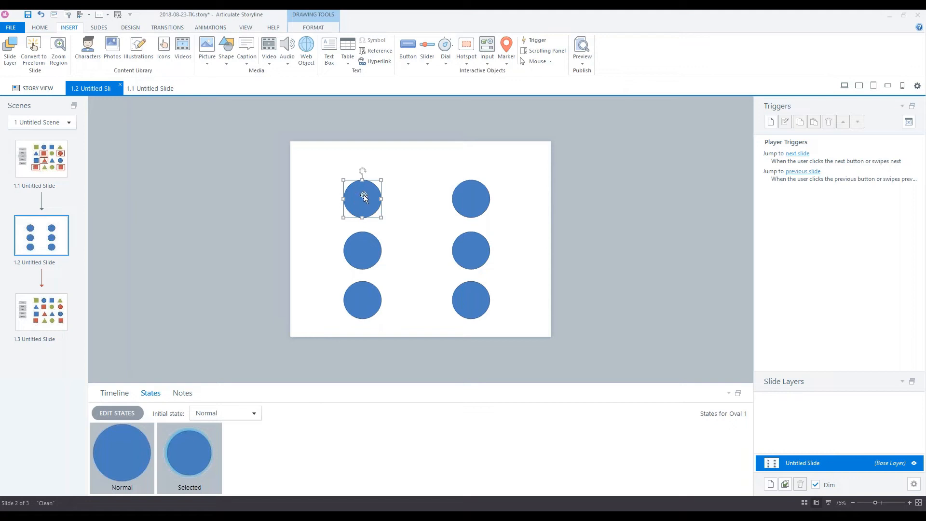
pyautogui.click(189, 476)
pyautogui.click(189, 450)
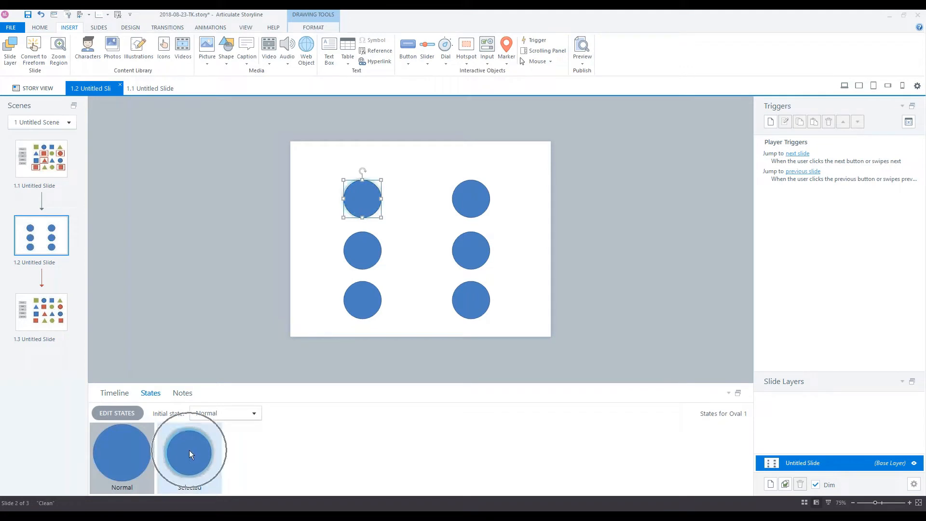
pyautogui.click(189, 450)
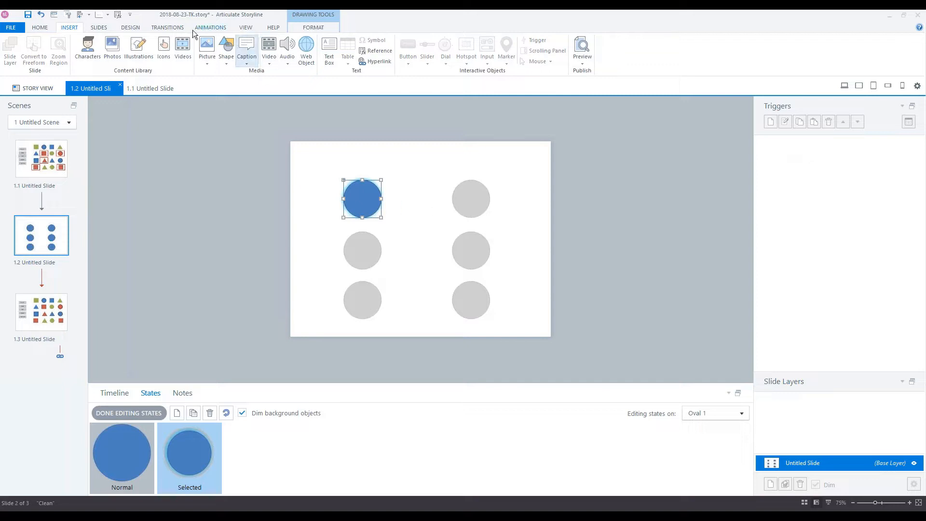
pyautogui.click(99, 28)
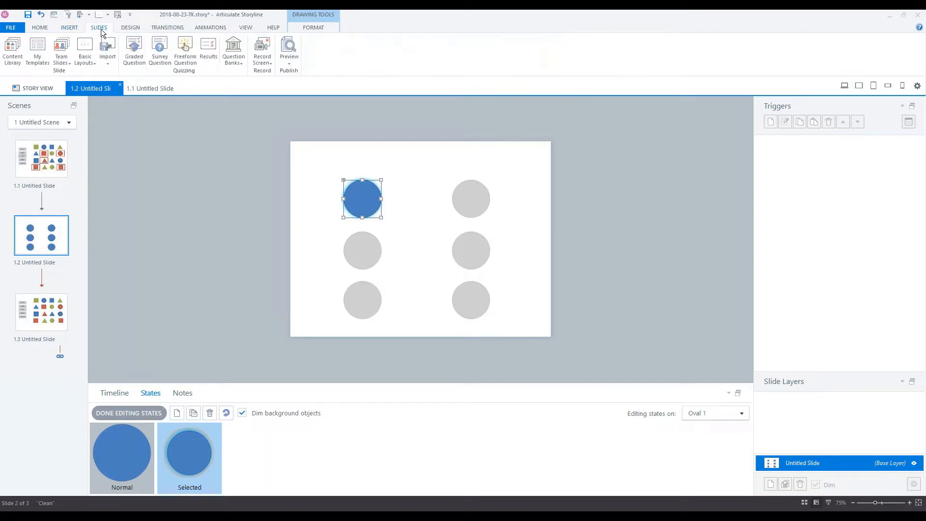
pyautogui.click(68, 28)
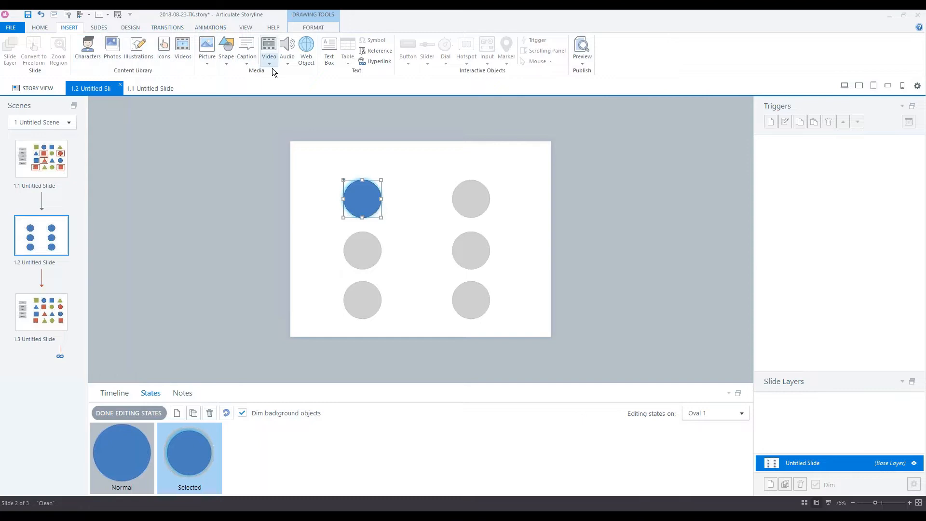
pyautogui.click(228, 62)
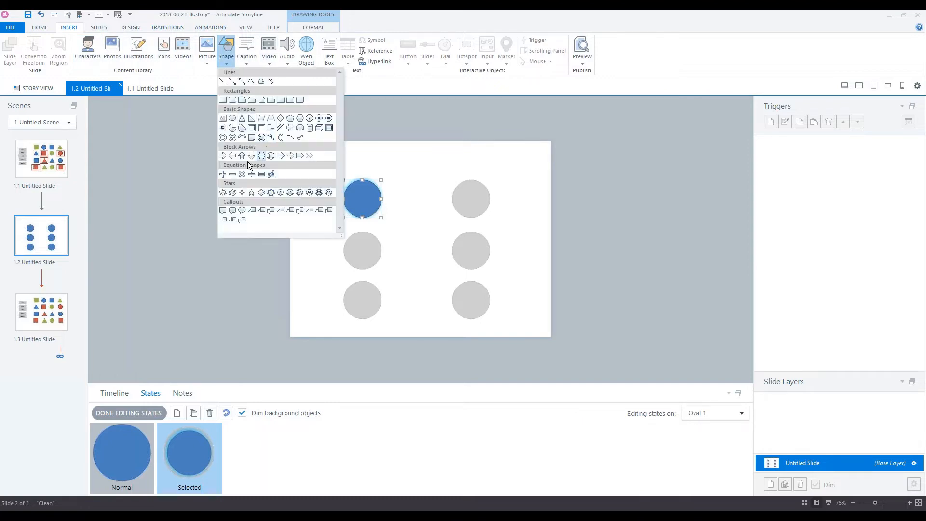
pyautogui.click(222, 155)
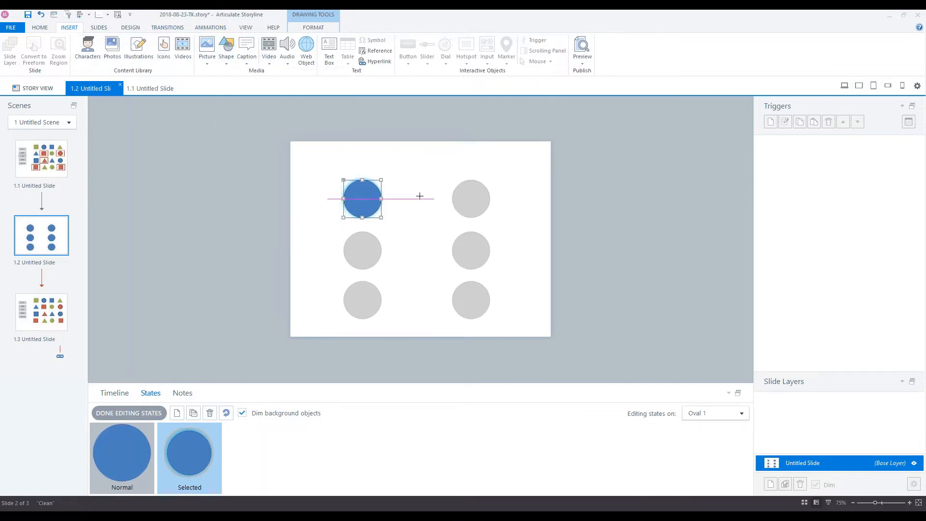
pyautogui.moveTo(422, 193)
pyautogui.mouseDown()
pyautogui.moveTo(443, 202)
pyautogui.moveTo(439, 303)
pyautogui.mouseUp()
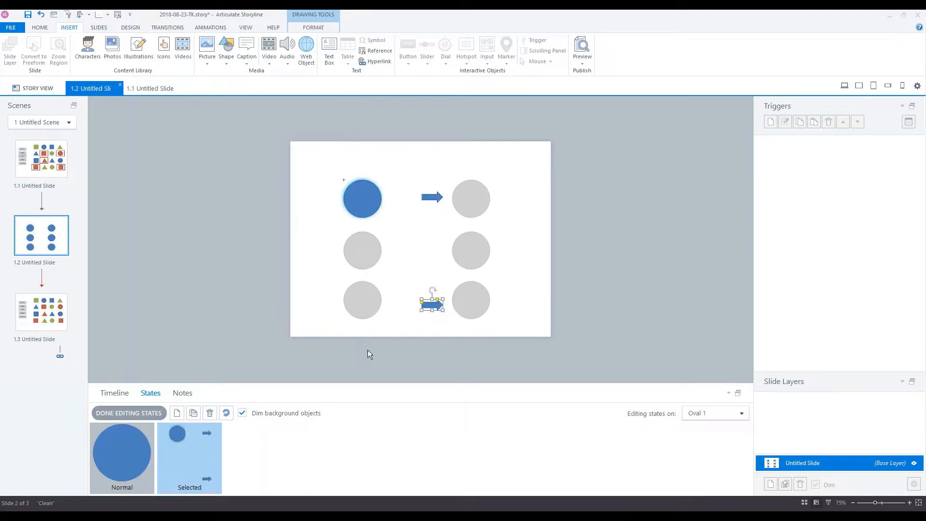
pyautogui.click(140, 412)
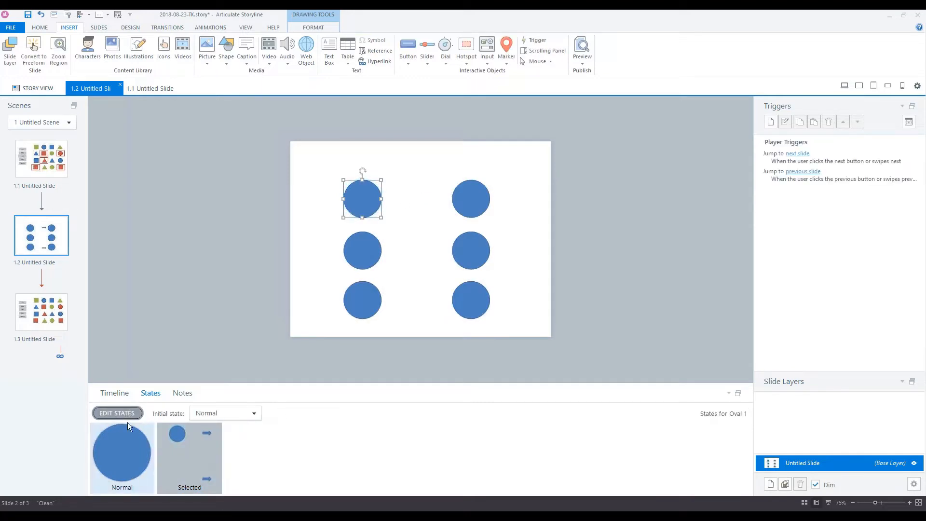
# - Add two right arrows to the middle-left circle's Selected state, pointing at the lower-left and upper-right circles
pyautogui.click(367, 249)
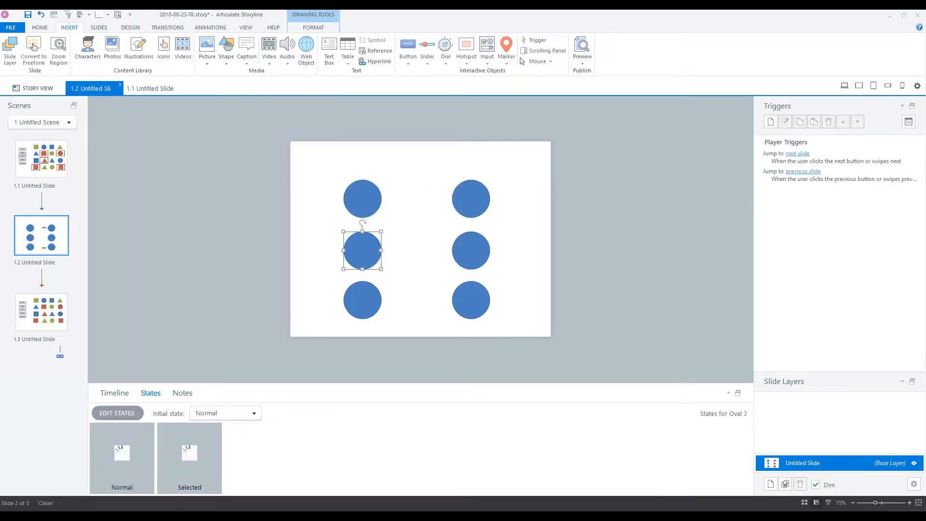
pyautogui.doubleClick(202, 487)
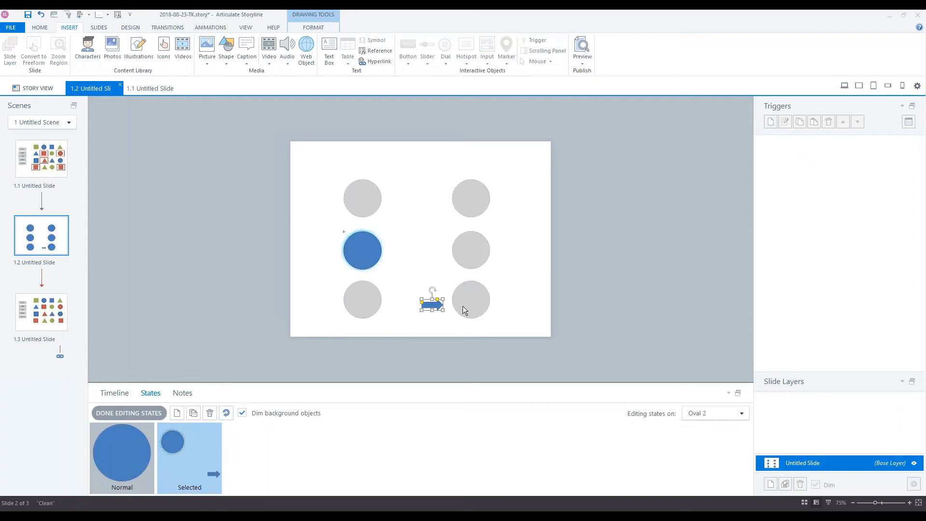
pyautogui.moveTo(431, 303); pyautogui.dragTo(427, 199)
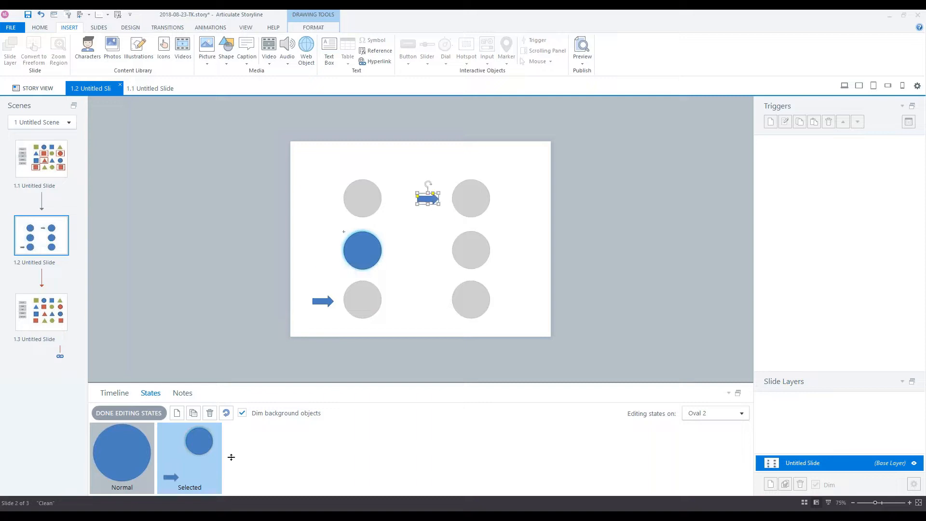
pyautogui.click(144, 412)
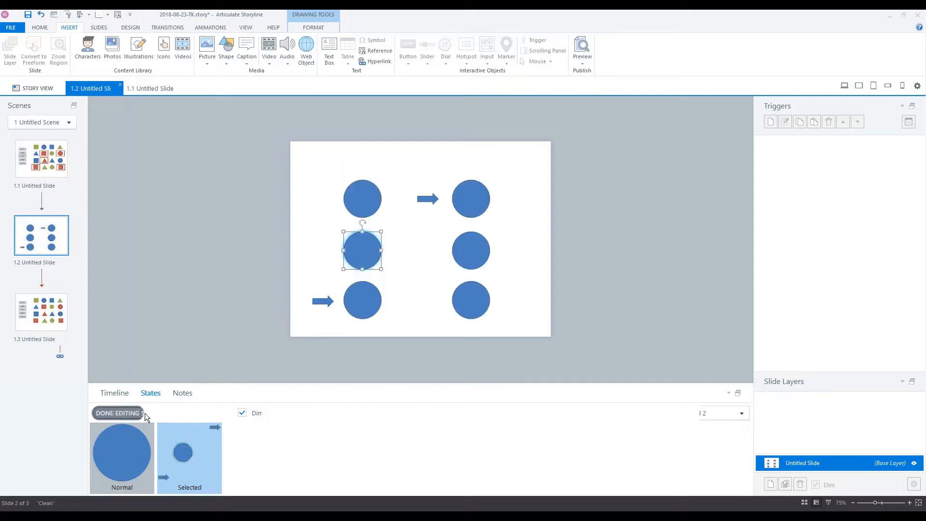
# - Preview slide 1.2 and test the Selected states of the upper and middle circles in the left column
pyautogui.click(584, 63)
pyautogui.click(593, 74)
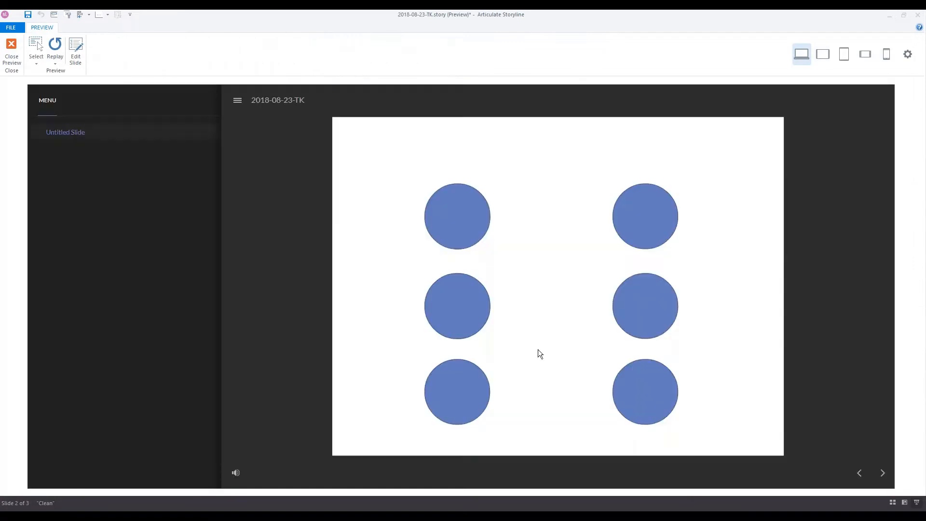
pyautogui.click(458, 216)
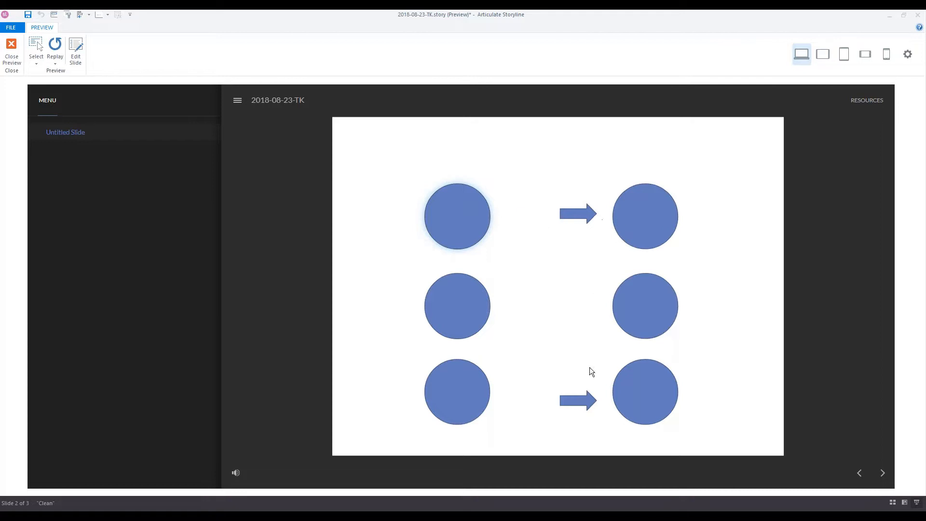
pyautogui.click(484, 321)
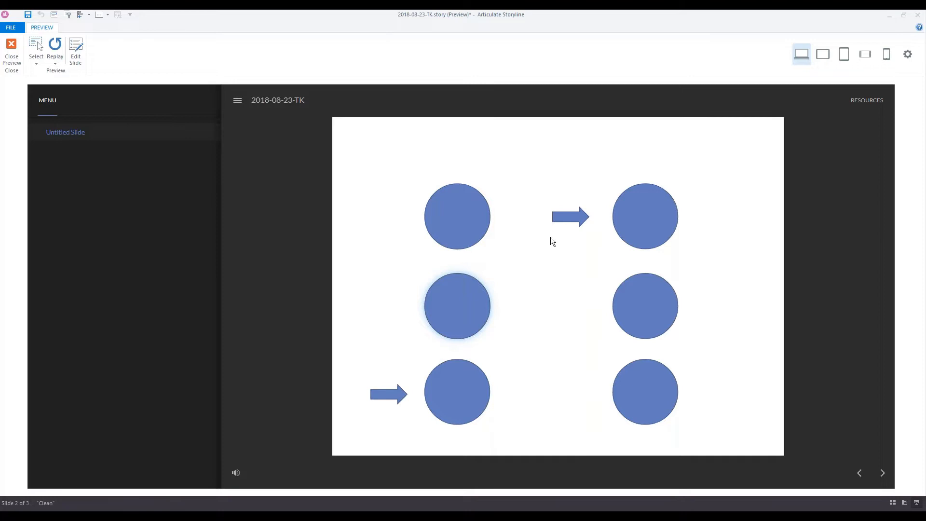
pyautogui.click(12, 50)
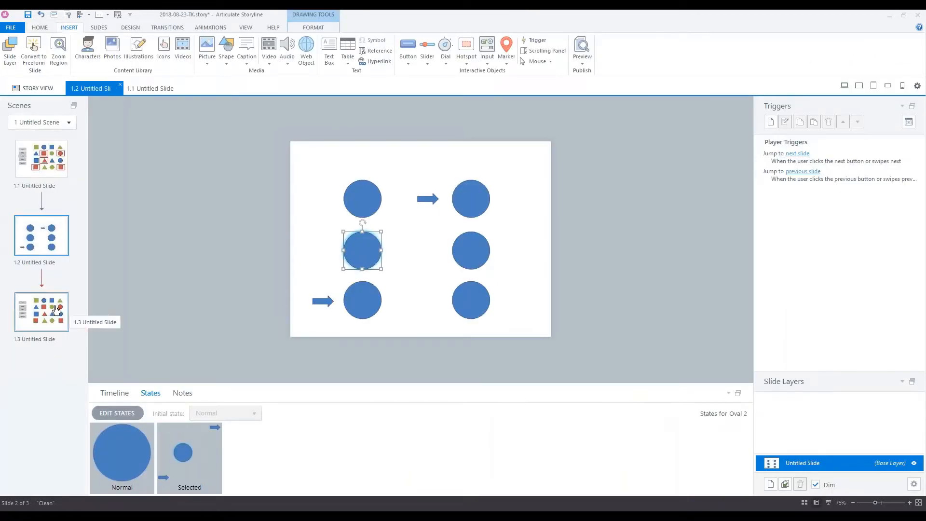
# - Examine on slide 1.1 how the Selected states of the Round and Blue buttons frame their matching shapes
pyautogui.click(45, 158)
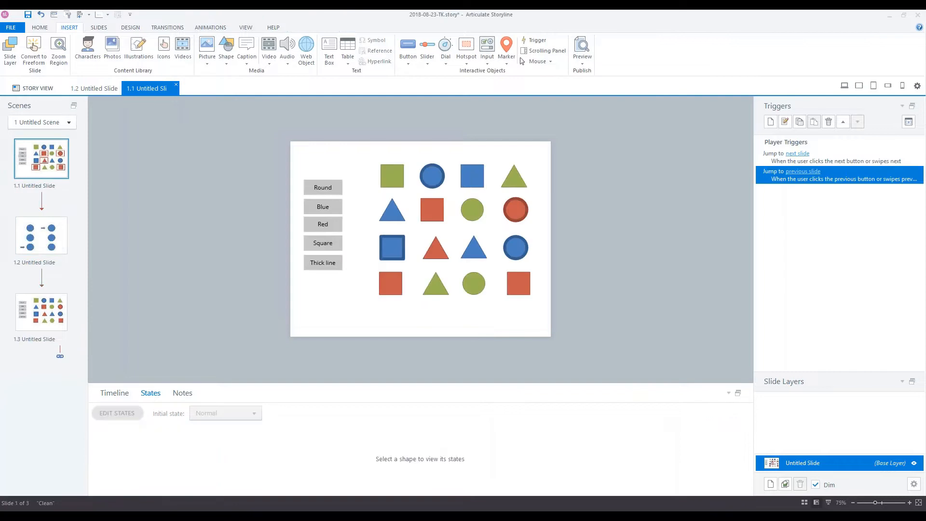
pyautogui.click(337, 187)
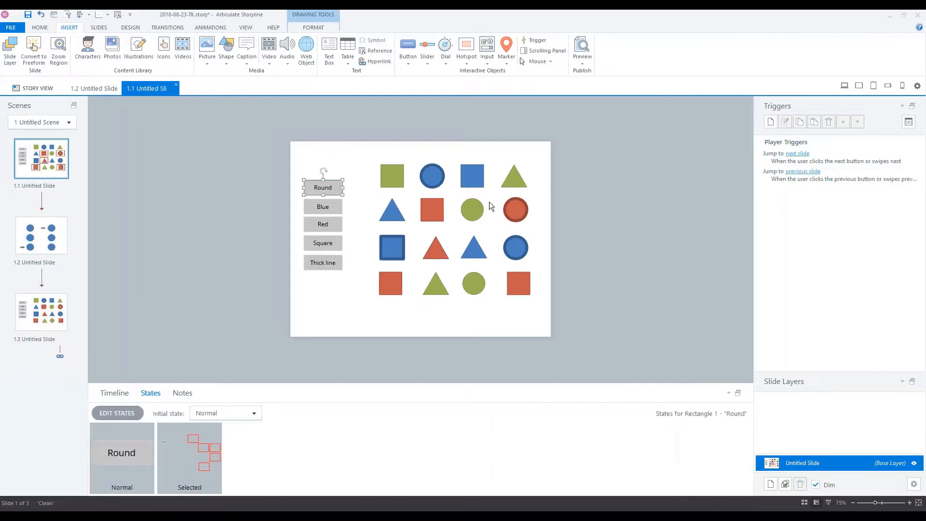
pyautogui.click(126, 465)
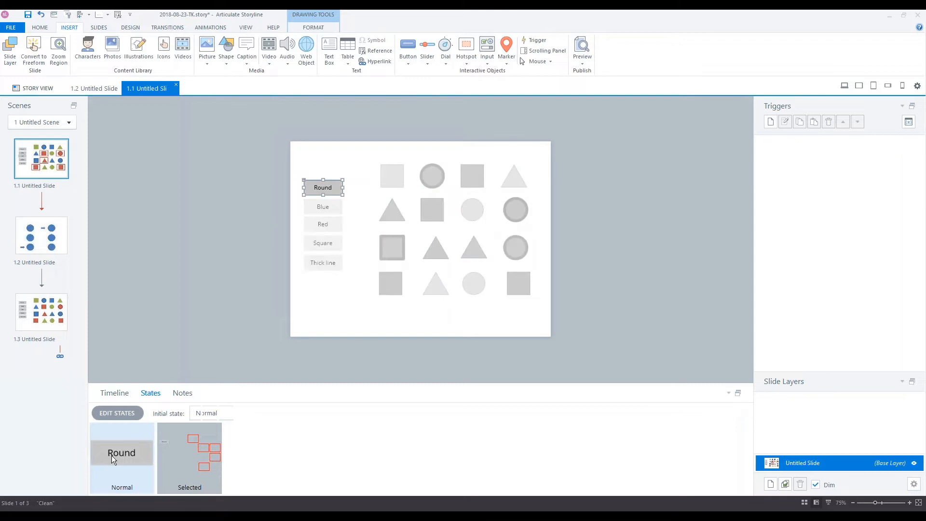
pyautogui.doubleClick(112, 455)
pyautogui.click(175, 464)
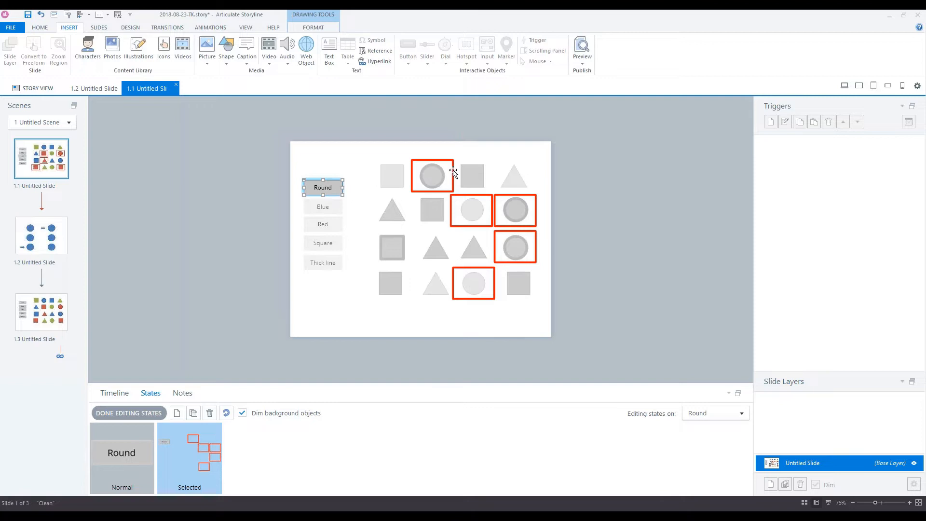
pyautogui.click(140, 411)
pyautogui.click(606, 248)
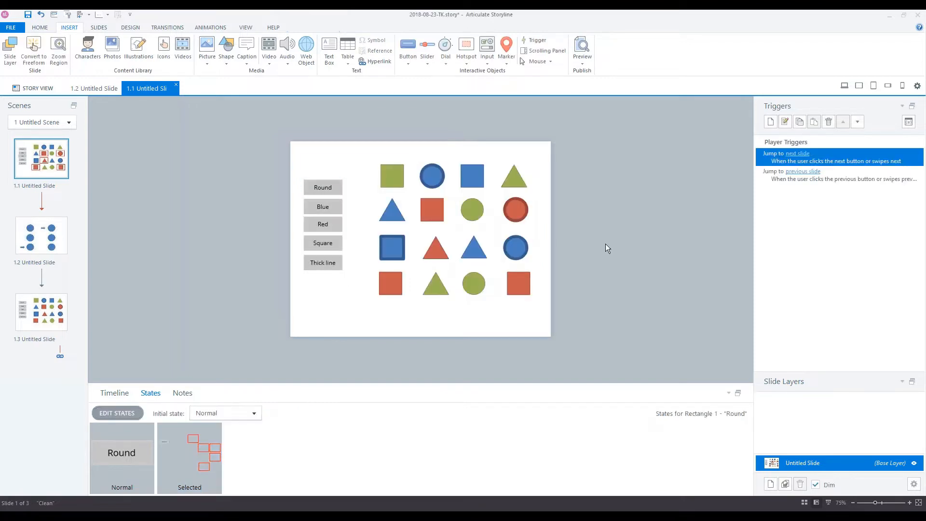
pyautogui.click(322, 208)
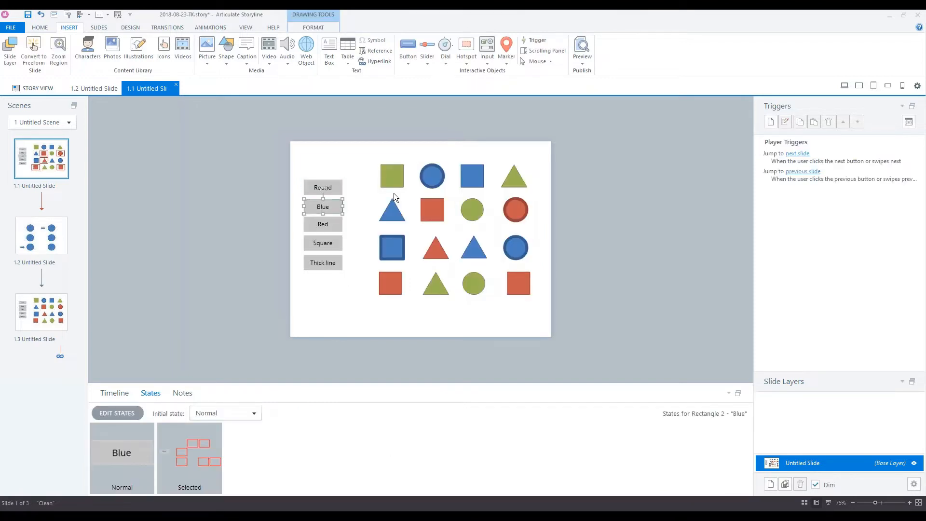
pyautogui.click(632, 199)
# - Draw a rectangle of about 95 × 91 px over the blue circle in the top row of slide 1.1
pyautogui.click(226, 57)
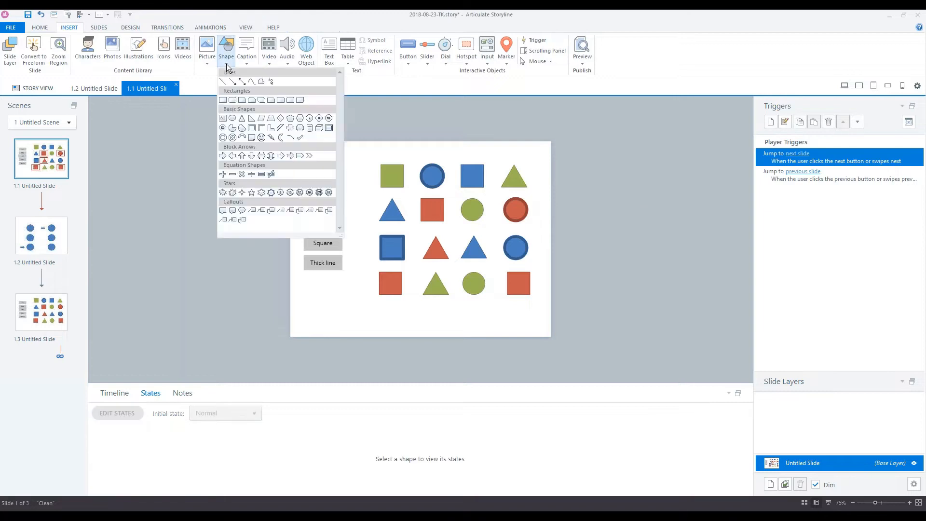
pyautogui.click(240, 101)
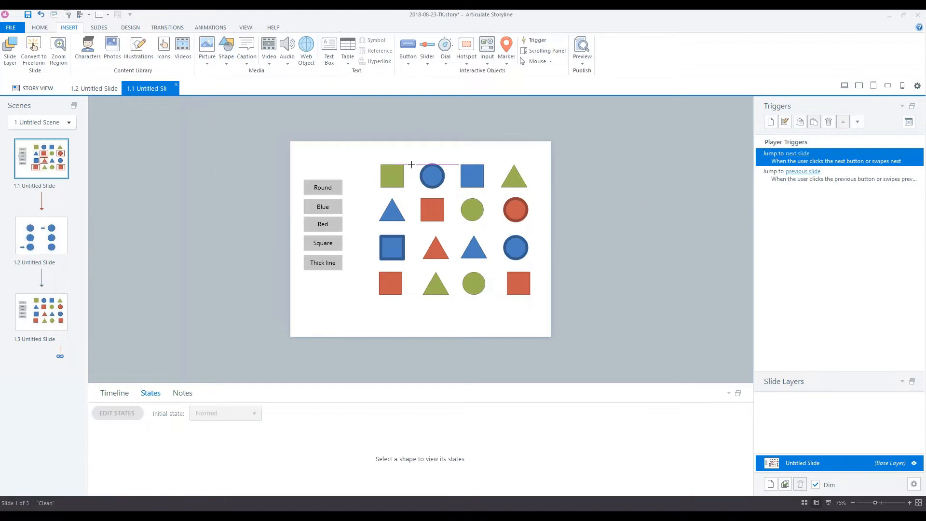
pyautogui.moveTo(414, 158); pyautogui.dragTo(449, 190)
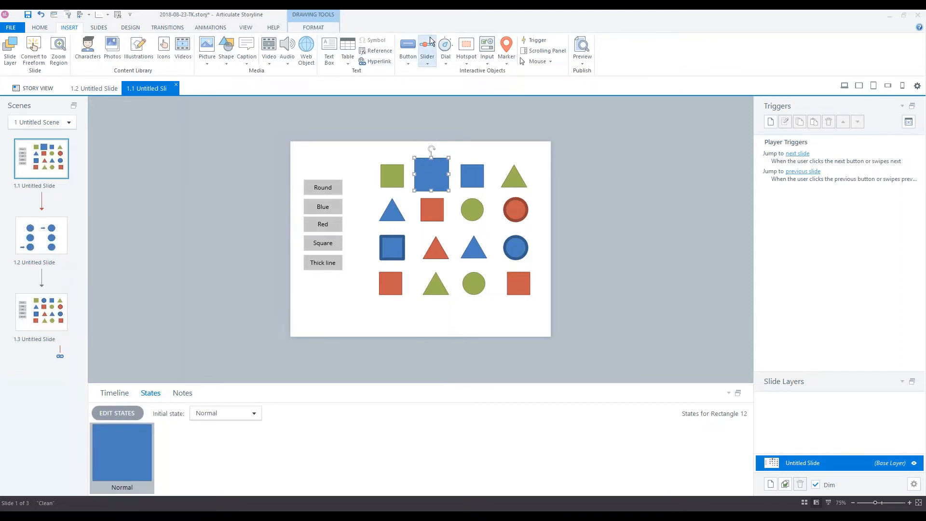
# - Give the rectangle no fill and a red outline, and duplicate it around the other five blue shapes
pyautogui.click(308, 30)
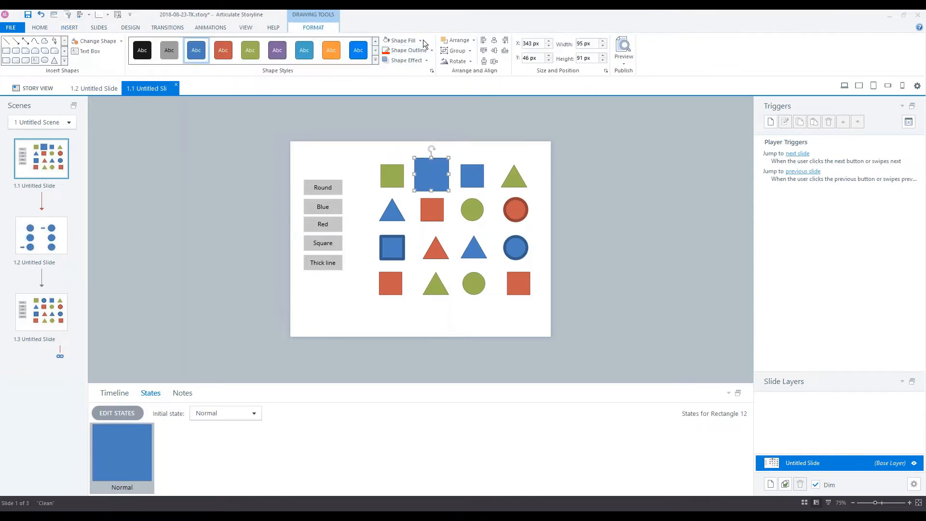
pyautogui.click(421, 40)
pyautogui.click(402, 121)
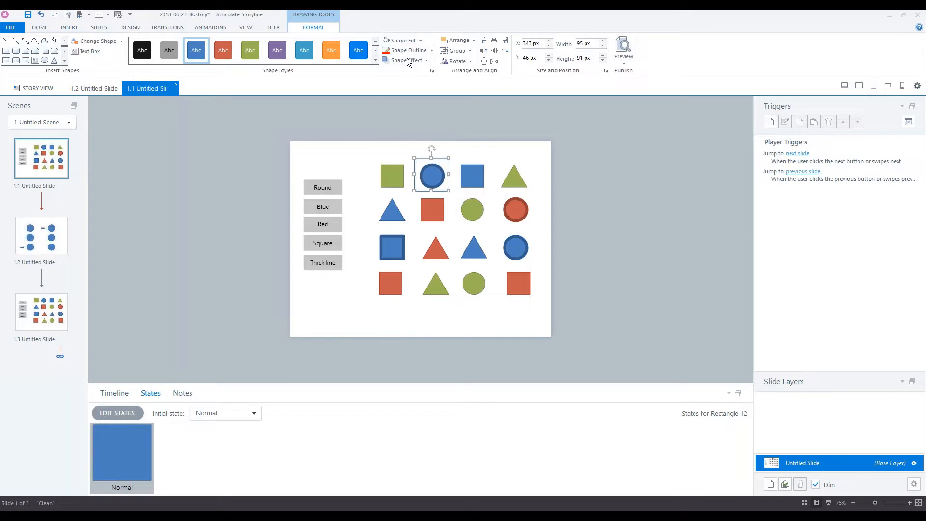
pyautogui.click(429, 51)
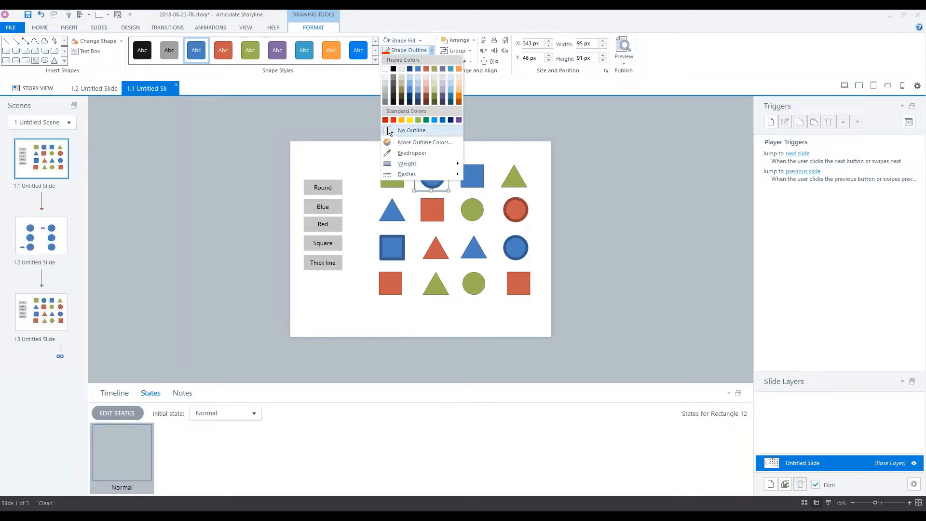
pyautogui.click(410, 130)
pyautogui.click(355, 132)
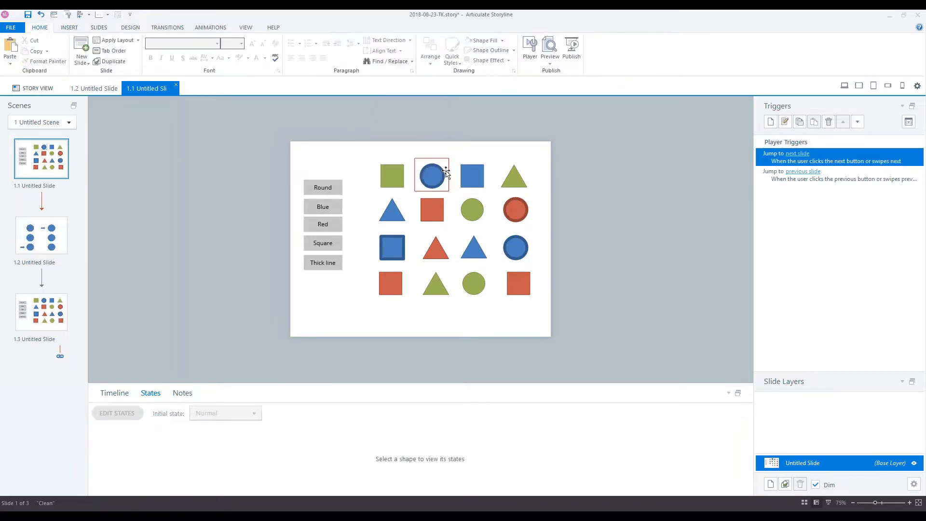
pyautogui.moveTo(447, 168); pyautogui.dragTo(489, 250)
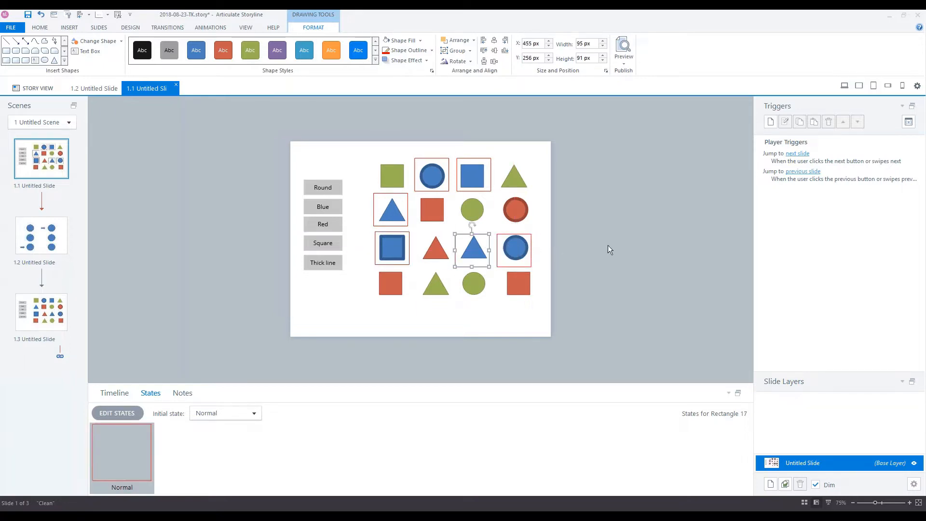
# - Select all six red frames around the blue shapes and remove them from the slide
pyautogui.click(445, 162)
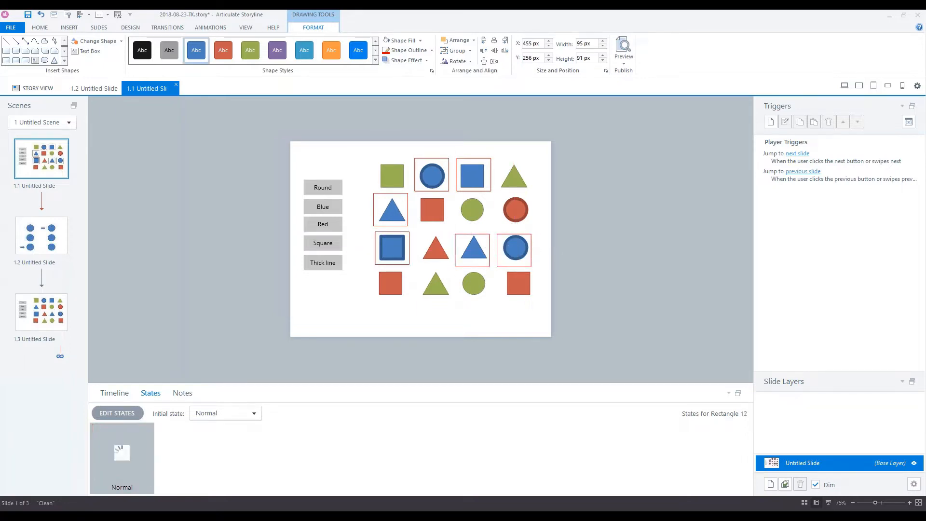
pyautogui.keyDown('shift'); pyautogui.click(470, 164); pyautogui.keyUp('shift')
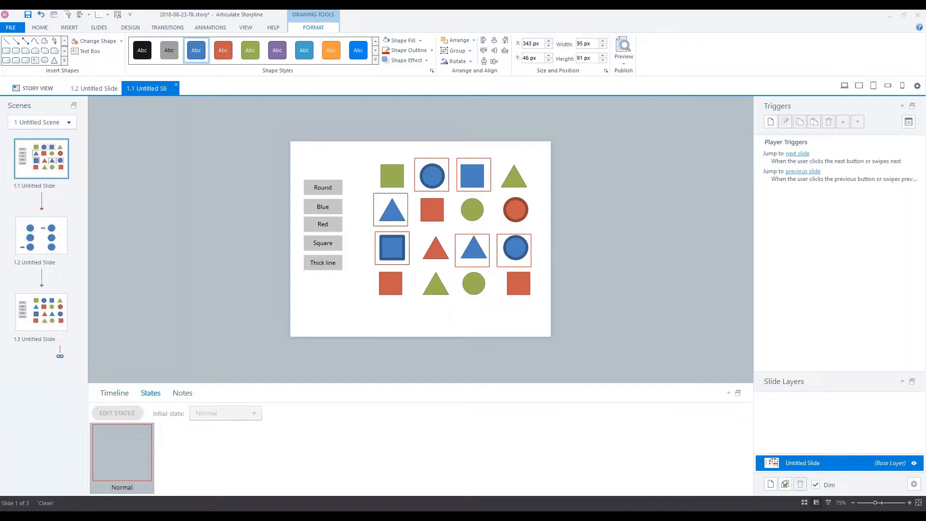
pyautogui.keyDown('shift'); pyautogui.click(406, 204); pyautogui.keyUp('shift')
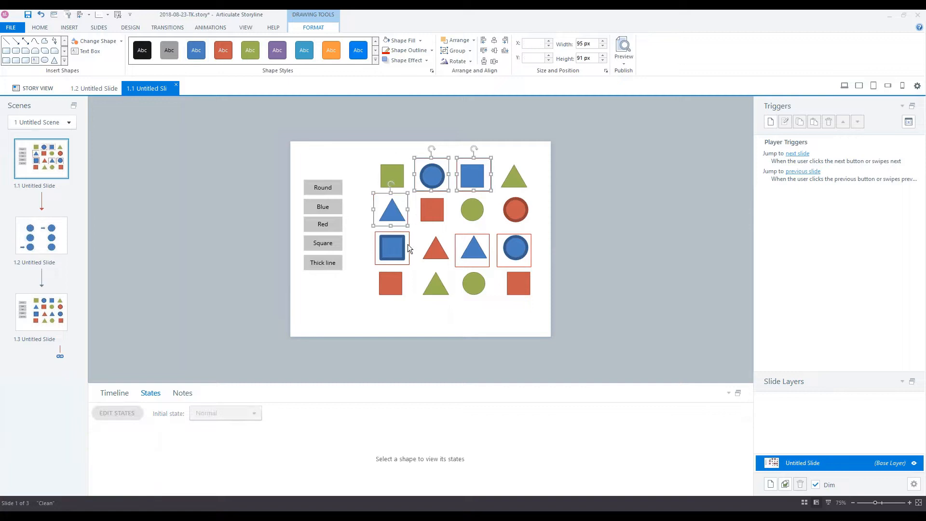
pyautogui.keyDown('shift'); pyautogui.click(407, 243); pyautogui.keyUp('shift')
pyautogui.keyDown('shift'); pyautogui.click(470, 240); pyautogui.keyUp('shift')
pyautogui.keyDown('shift'); pyautogui.click(513, 236); pyautogui.keyUp('shift')
pyautogui.click(567, 237)
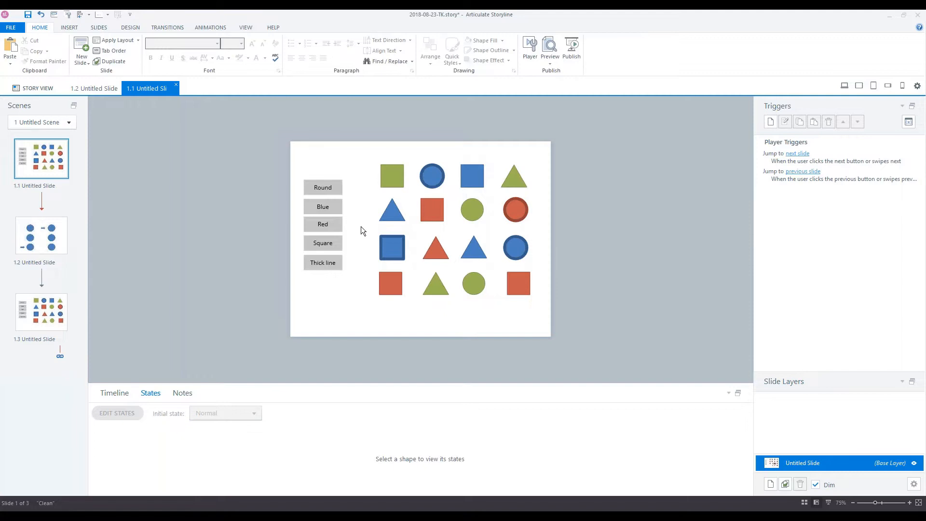
# - Inspect the red frames in the Blue button's Selected state on slide 1.1 and leave state editing
pyautogui.click(332, 207)
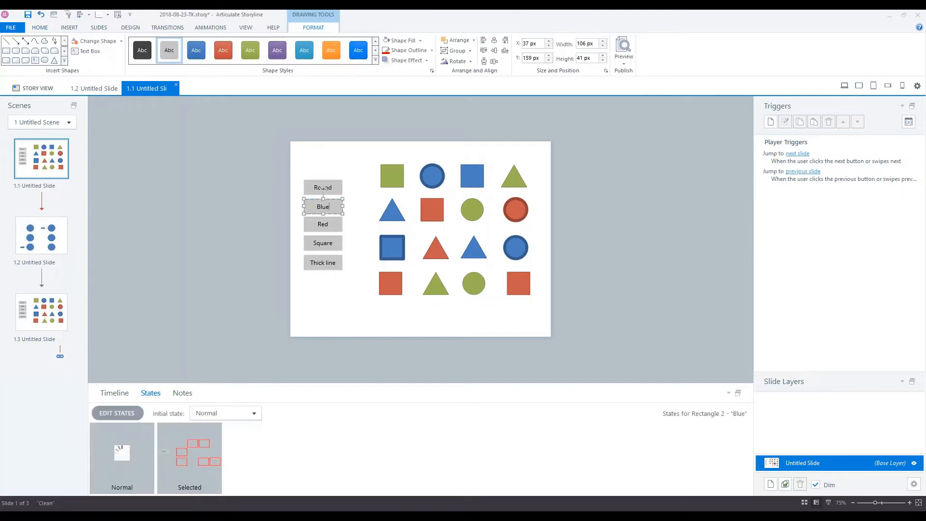
pyautogui.click(181, 446)
pyautogui.doubleClick(183, 442)
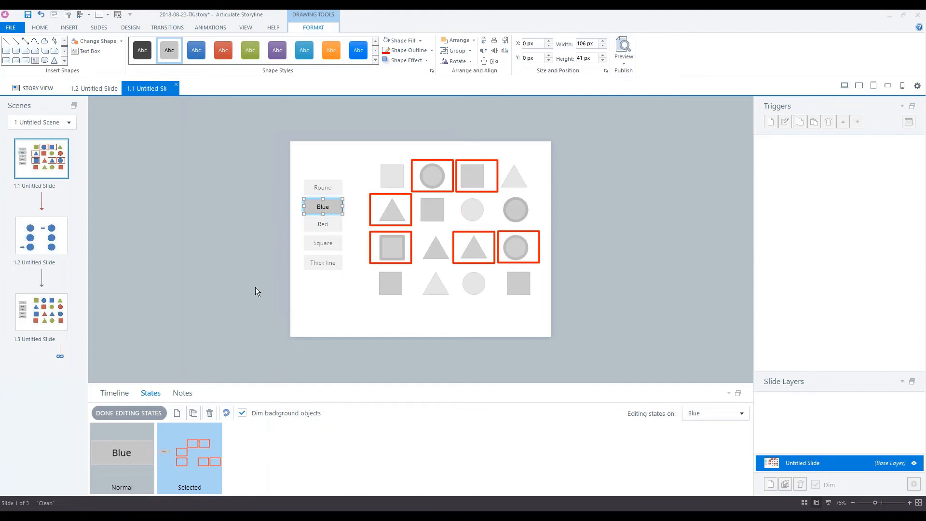
pyautogui.click(197, 339)
pyautogui.click(155, 413)
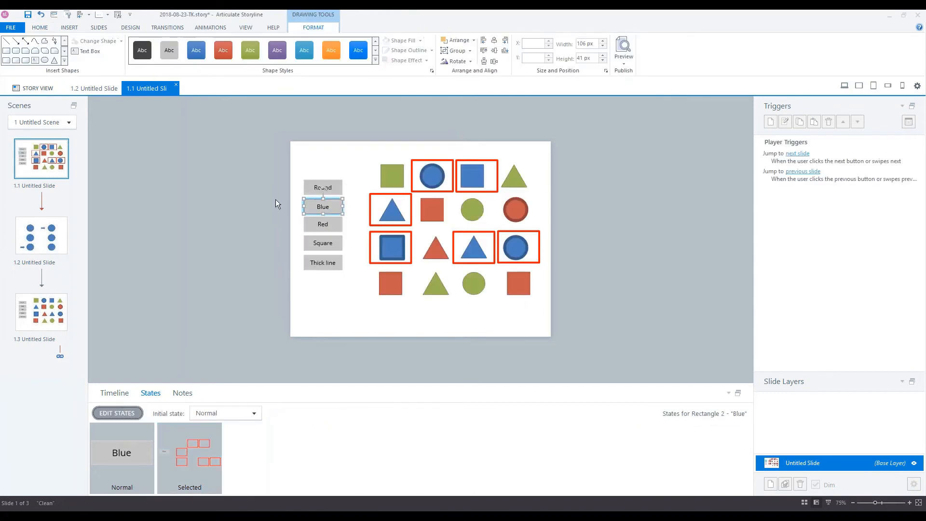
# - Open slide 1.3 and check the states of the Round, Blue, Red, Square and Thick line buttons
pyautogui.click(40, 310)
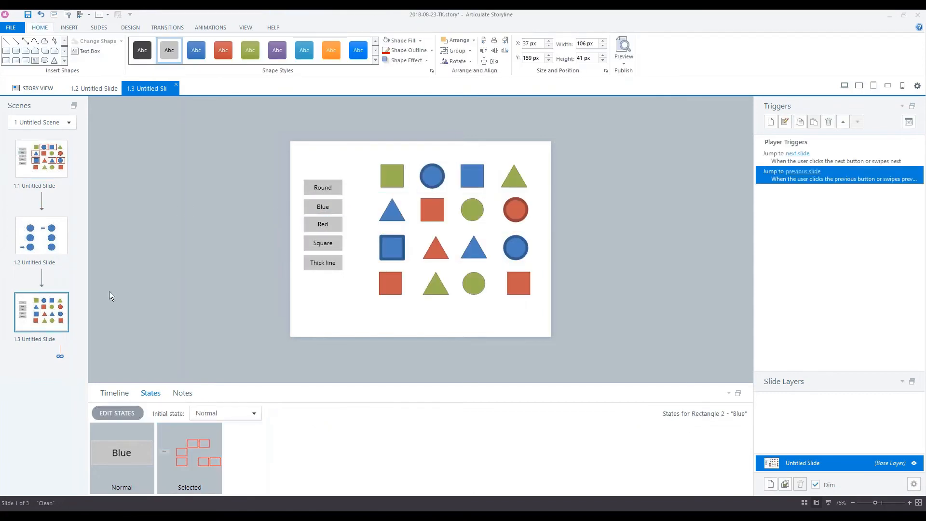
pyautogui.click(322, 187)
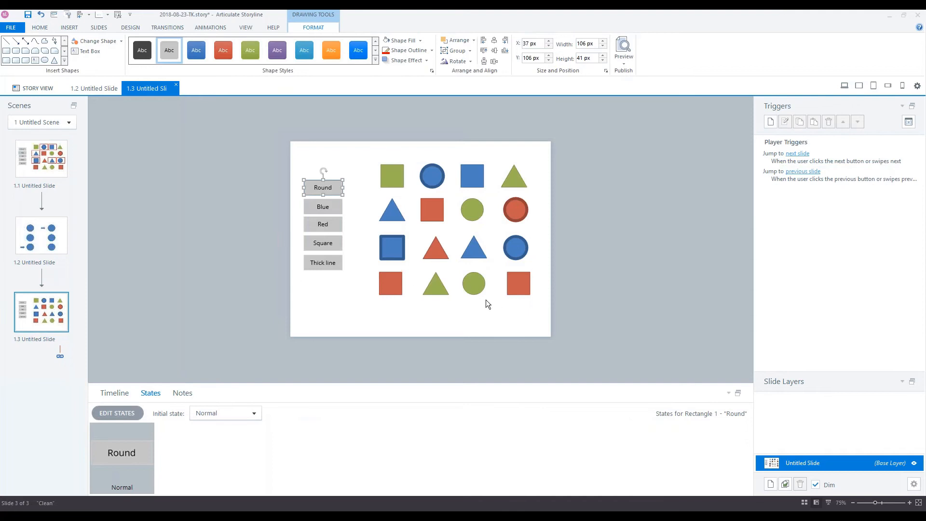
pyautogui.click(328, 206)
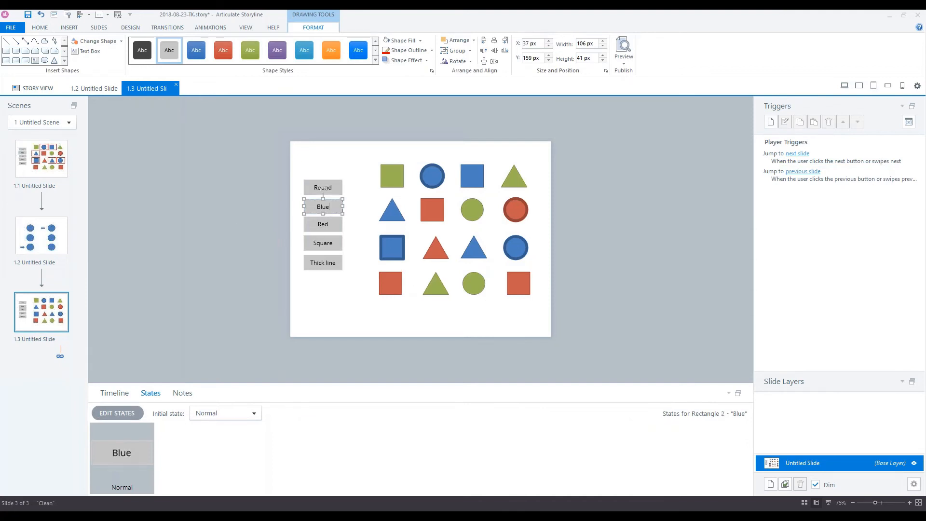
pyautogui.click(323, 224)
pyautogui.click(335, 243)
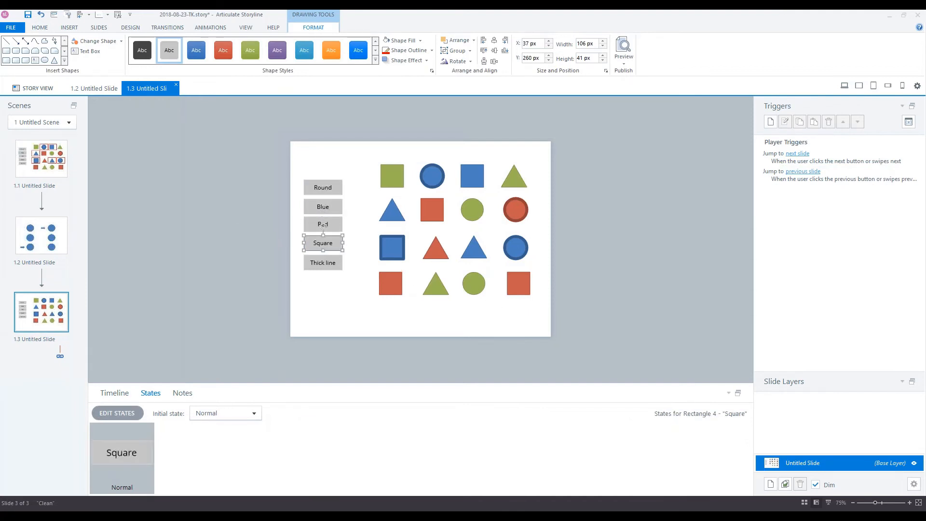
pyautogui.click(324, 263)
# - Assign the five category buttons on slide 1.3 to Button Set 1 and check the Round button's states
pyautogui.moveTo(262, 163); pyautogui.dragTo(353, 308)
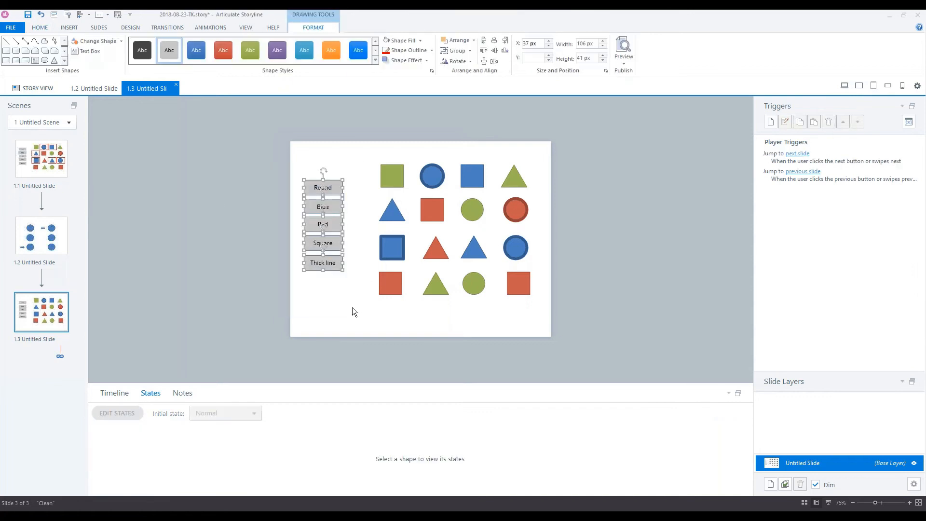
pyautogui.rightClick(327, 181)
pyautogui.moveTo(372, 303)
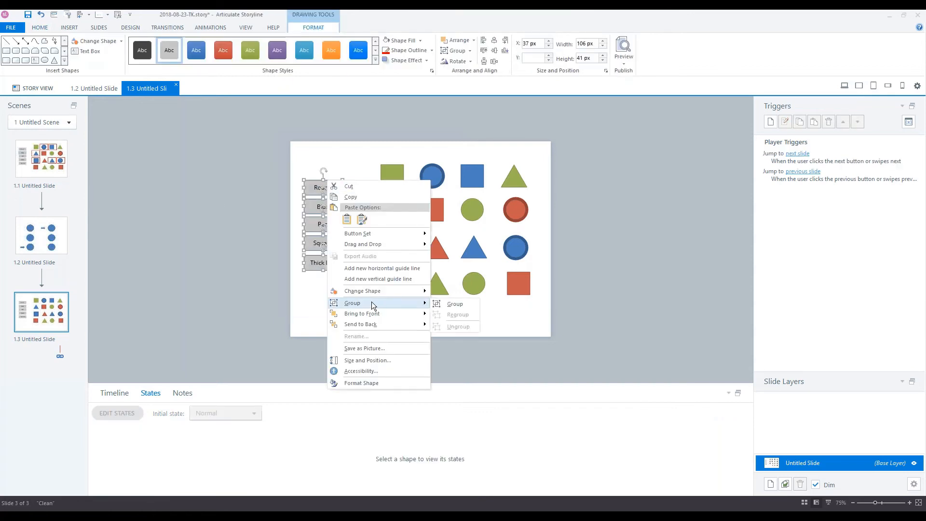
pyautogui.moveTo(360, 237)
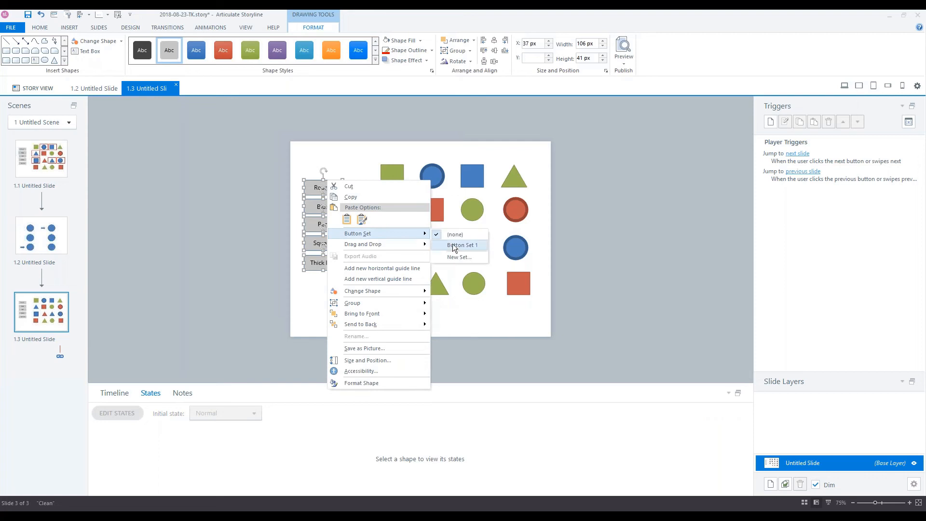
pyautogui.click(454, 245)
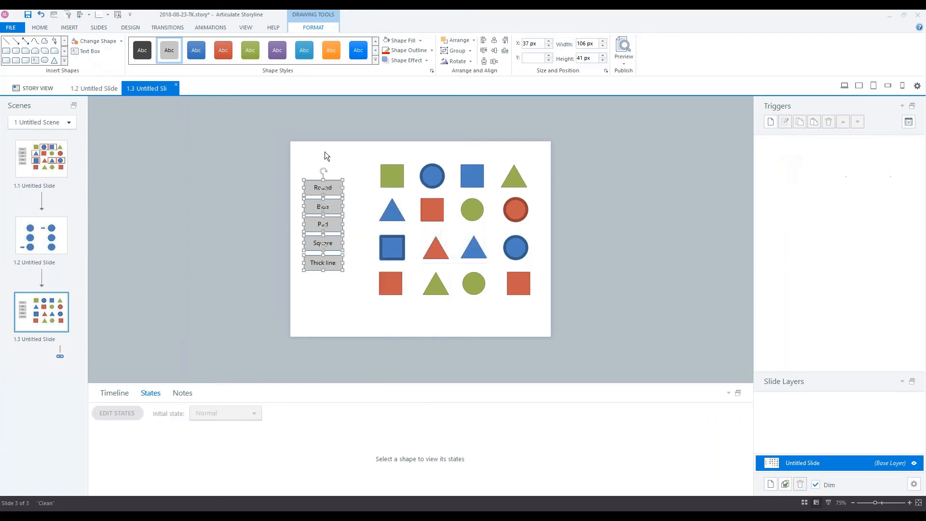
pyautogui.click(261, 225)
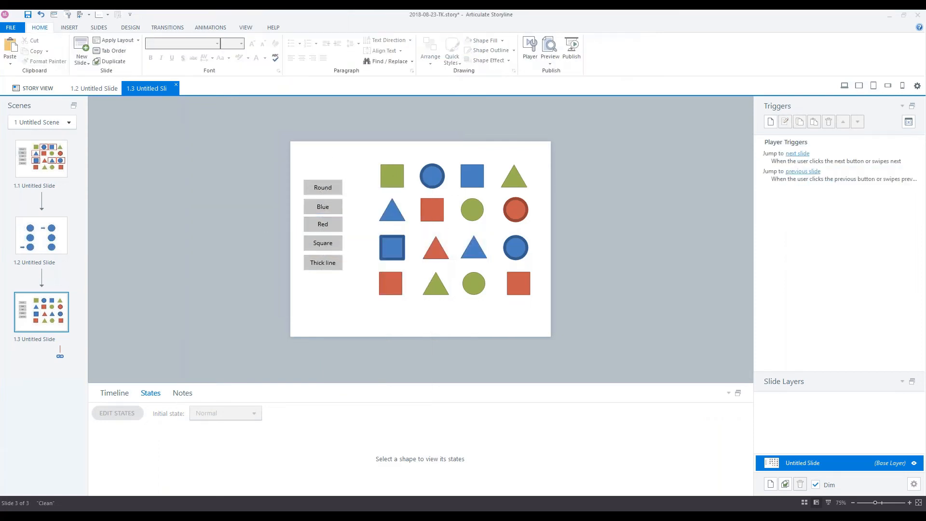
pyautogui.click(322, 187)
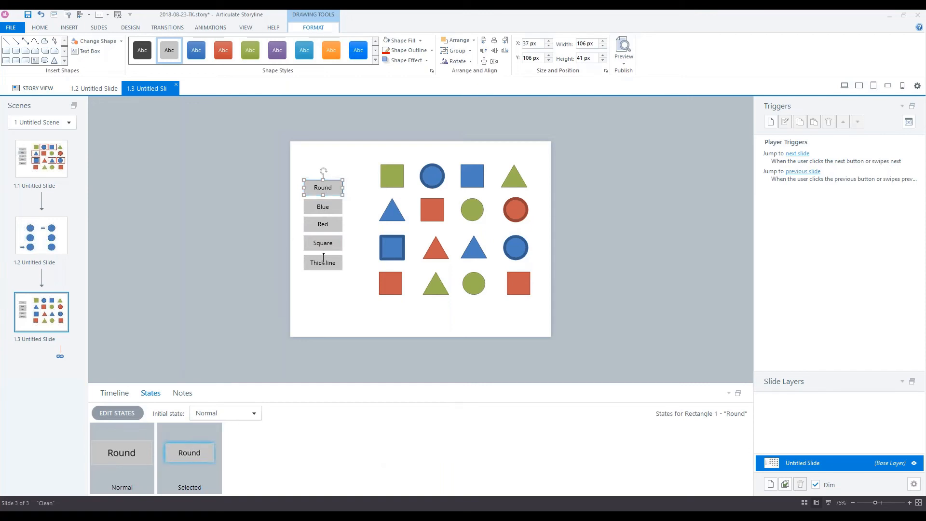
pyautogui.moveTo(588, 137)
pyautogui.mouseDown()
pyautogui.moveTo(418, 132)
pyautogui.moveTo(324, 306)
pyautogui.moveTo(349, 333)
pyautogui.mouseUp()
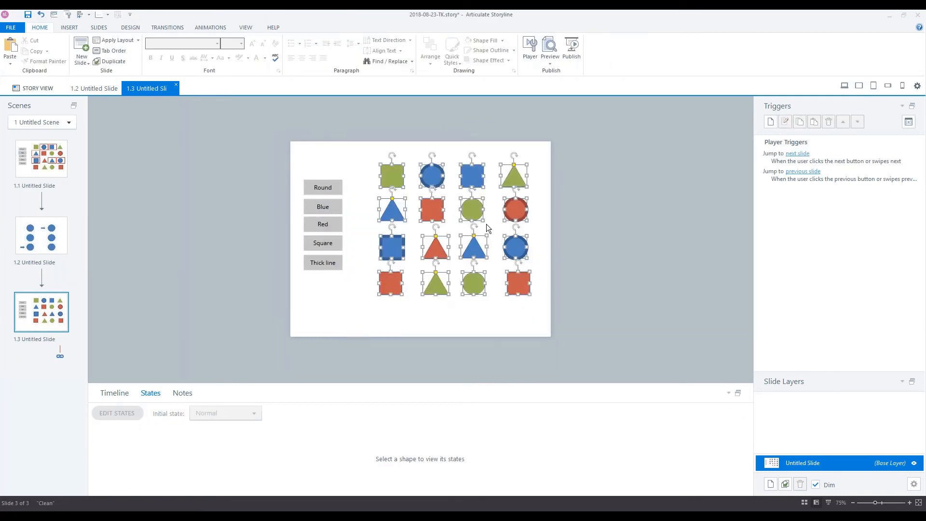
pyautogui.rightClick(397, 180)
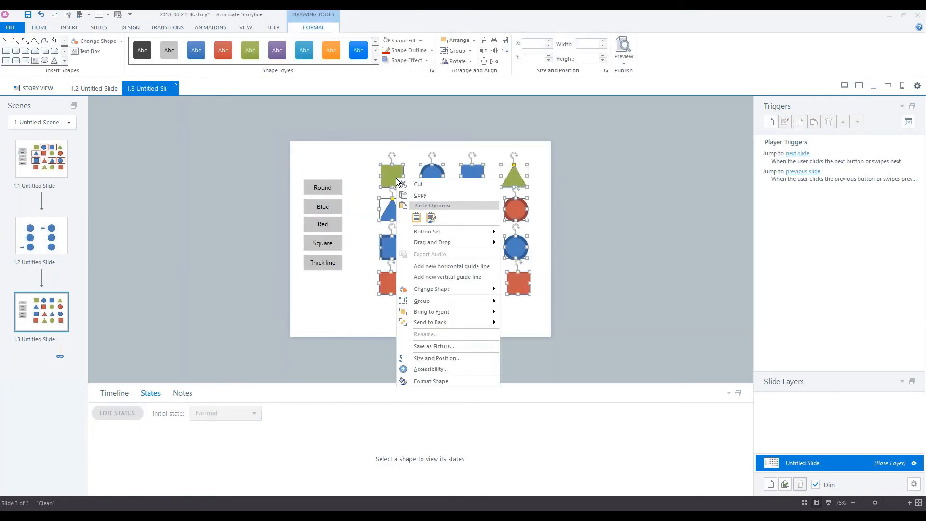
pyautogui.click(580, 230)
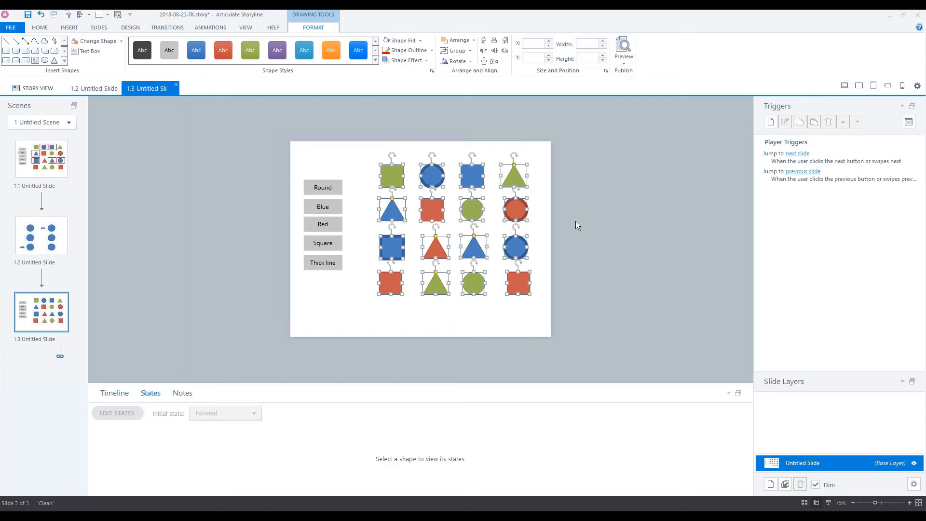
# - On slide 1.1, move the Round button below the grid of shapes, to about X 181 px and Y 478 px
pyautogui.click(49, 175)
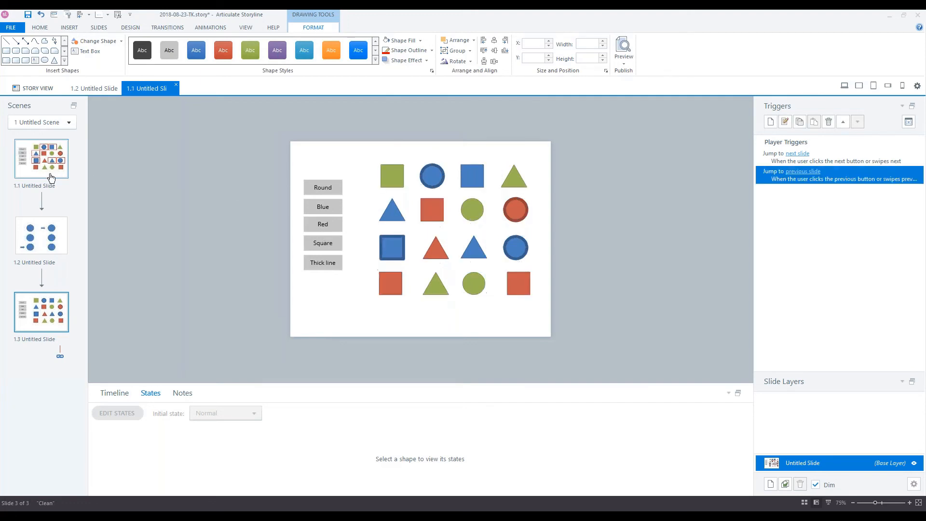
pyautogui.click(337, 189)
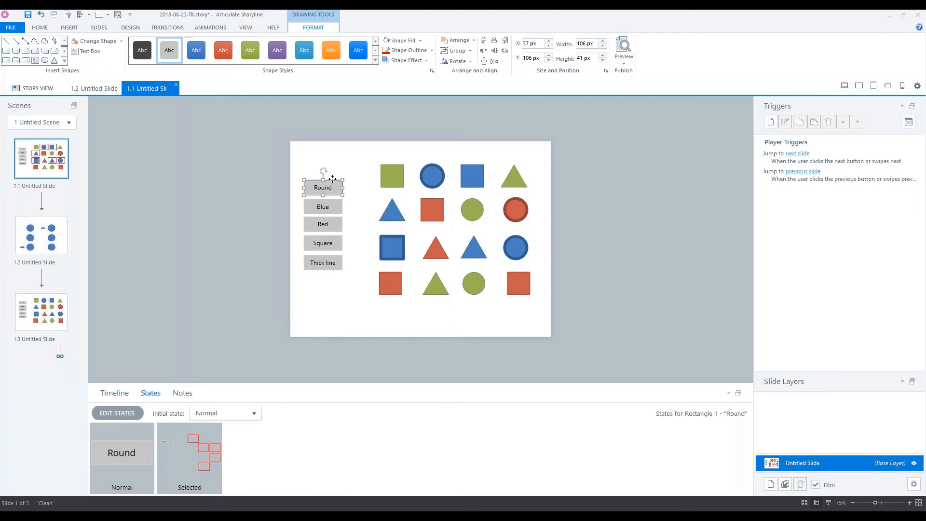
pyautogui.moveTo(331, 188); pyautogui.dragTo(334, 240)
pyautogui.moveTo(381, 315); pyautogui.dragTo(393, 315)
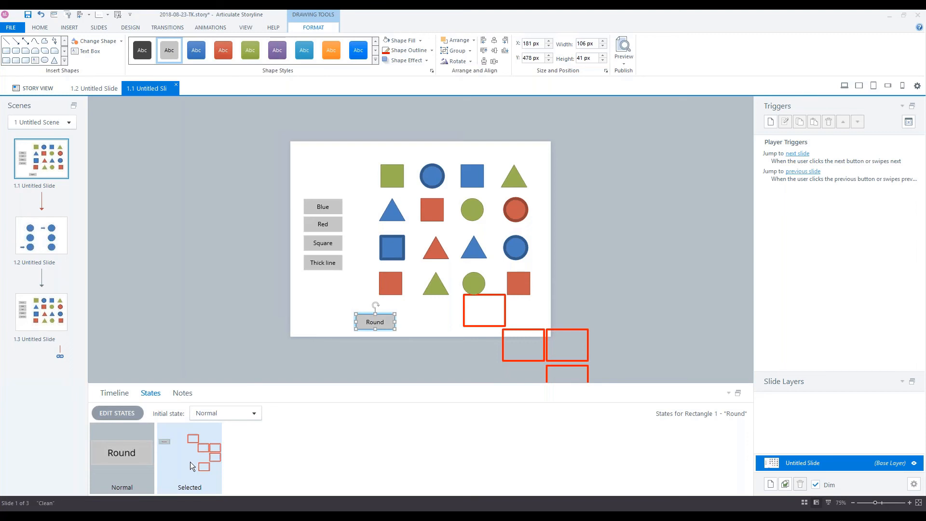
# - In the Round button's Selected state, move all five red frames back around the circles and finish editing the states
pyautogui.doubleClick(192, 461)
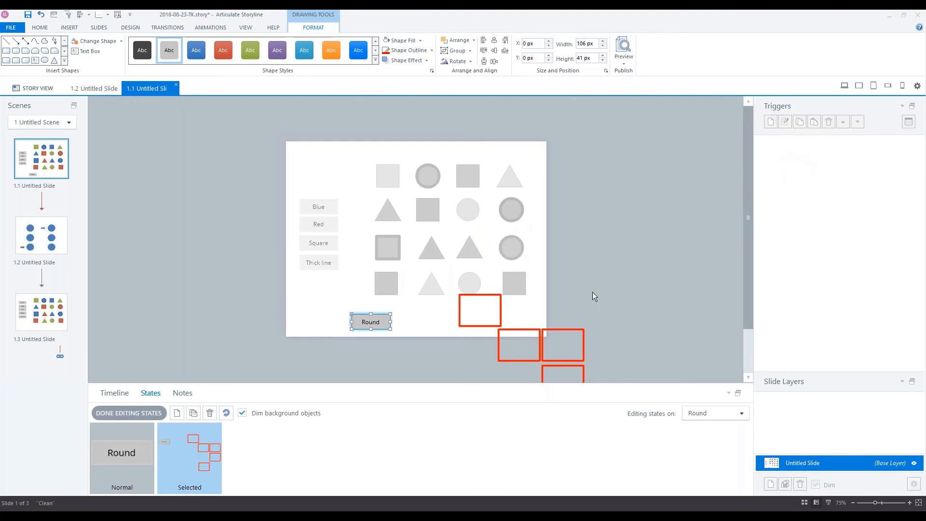
pyautogui.click(609, 290)
pyautogui.scroll(-2, 610, 291)
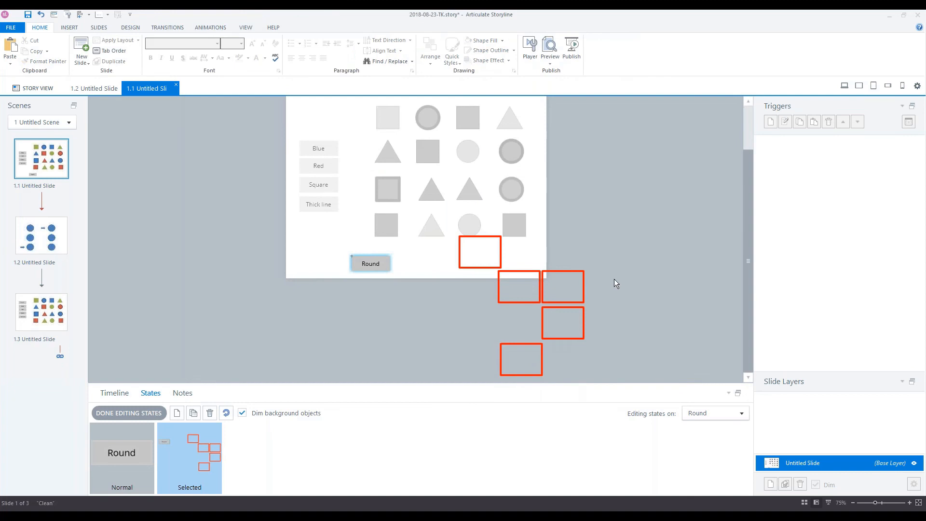
pyautogui.moveTo(619, 223); pyautogui.dragTo(418, 350)
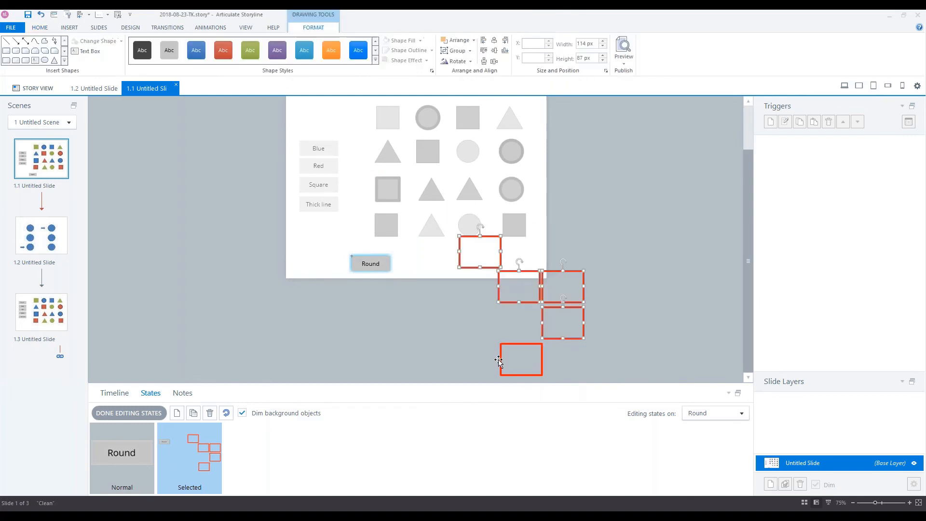
pyautogui.keyDown('shift'); pyautogui.click(512, 342); pyautogui.keyUp('shift')
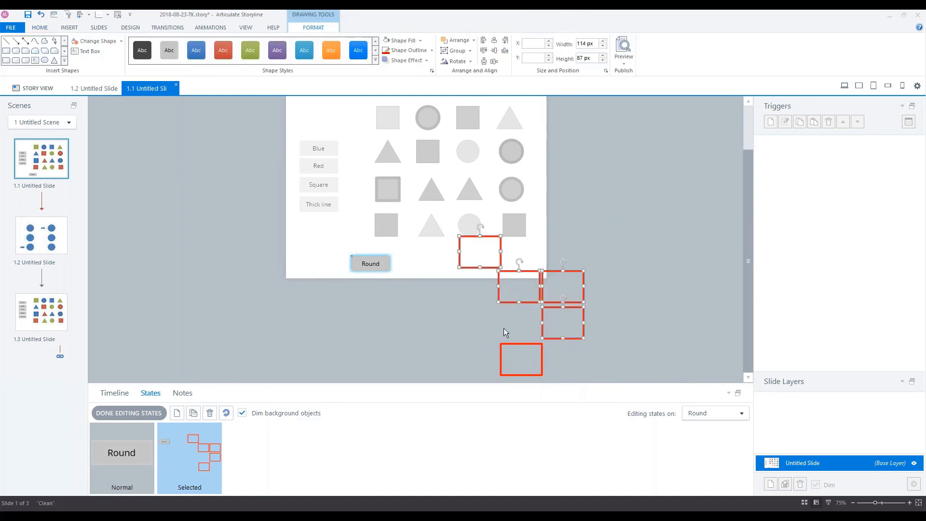
pyautogui.moveTo(479, 235); pyautogui.dragTo(432, 98)
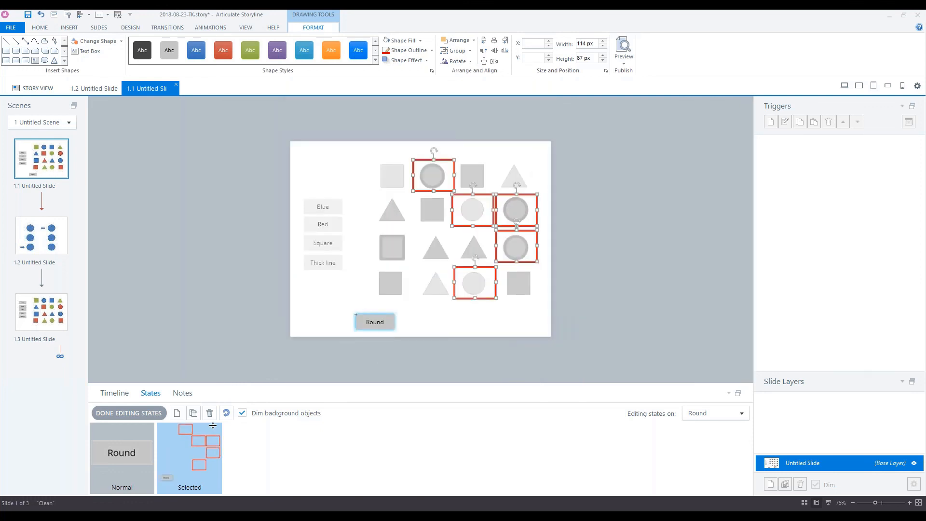
pyautogui.click(130, 413)
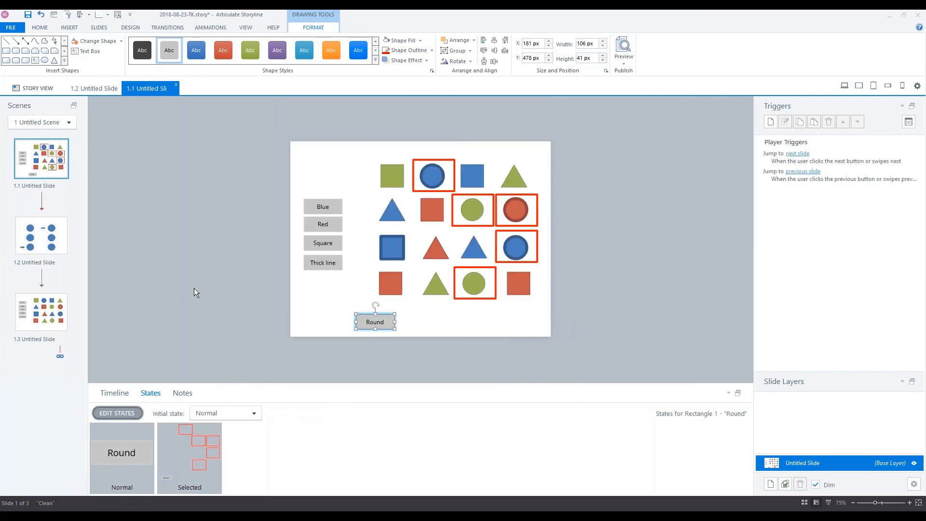